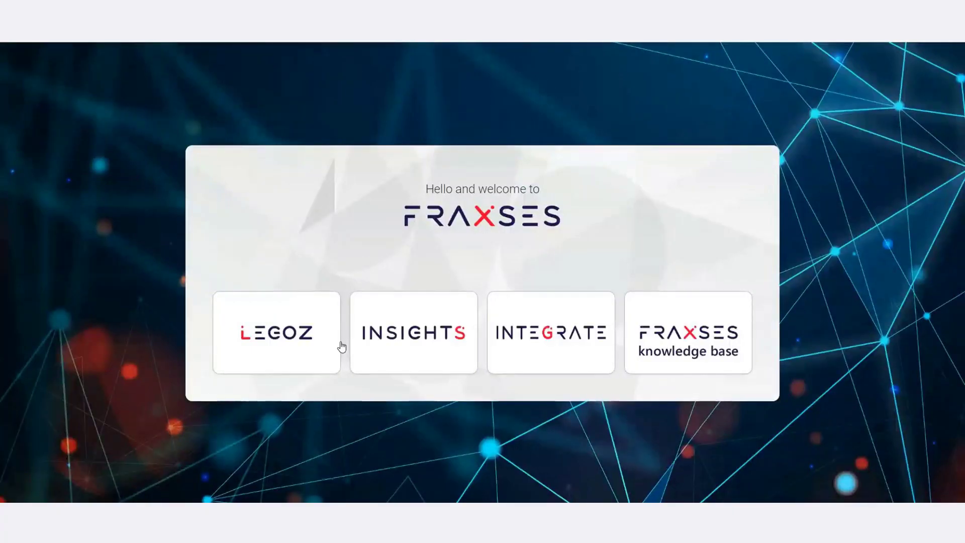
# Sign in to Legoz with the developer account's e-mail and password
pyautogui.click(322, 344)
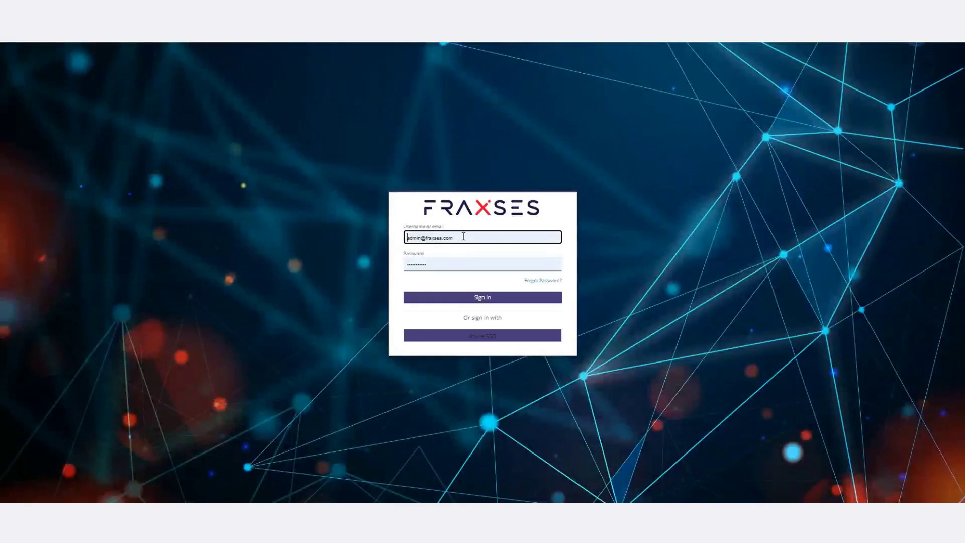
pyautogui.moveTo(464, 237); pyautogui.dragTo(333, 236)
pyautogui.hotkey('ctrl', 'v')
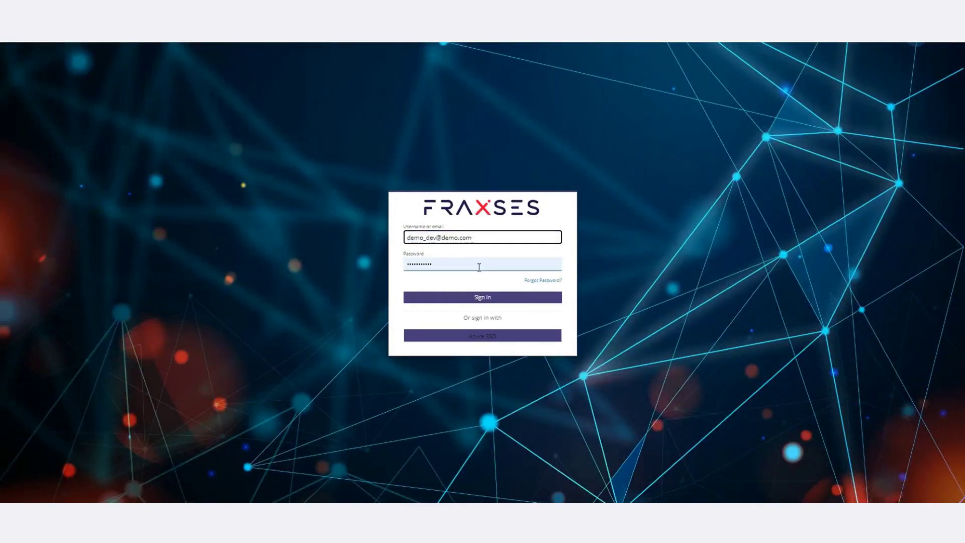
pyautogui.press('Tab')
pyautogui.write('********')
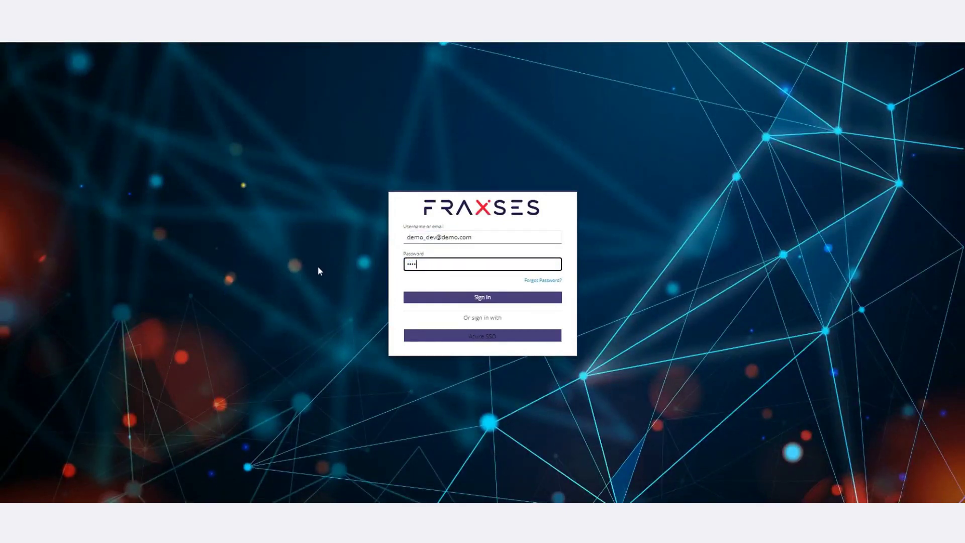
pyautogui.press('Return')
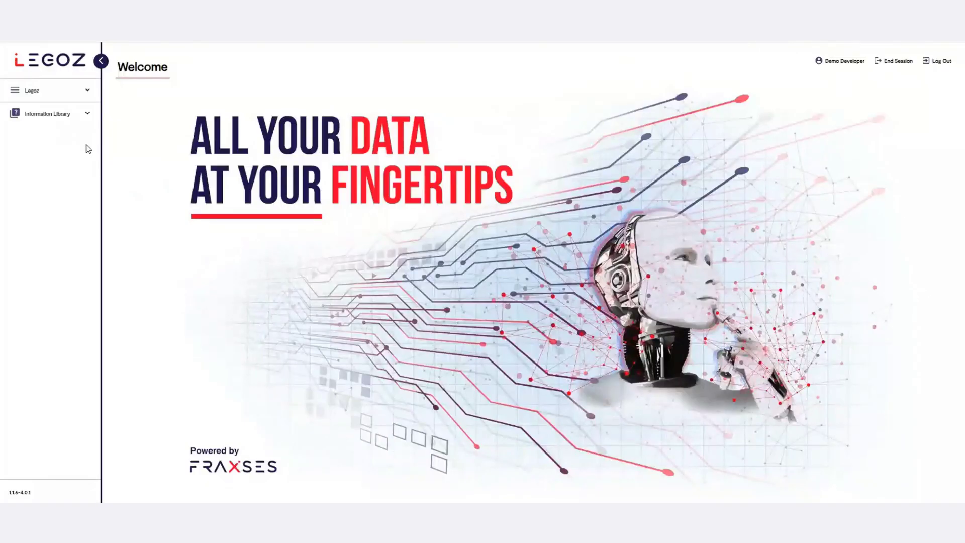
# View the data sources, and in Object Builder expand the published Data Objects, Unions and Entities folders
pyautogui.click(71, 94)
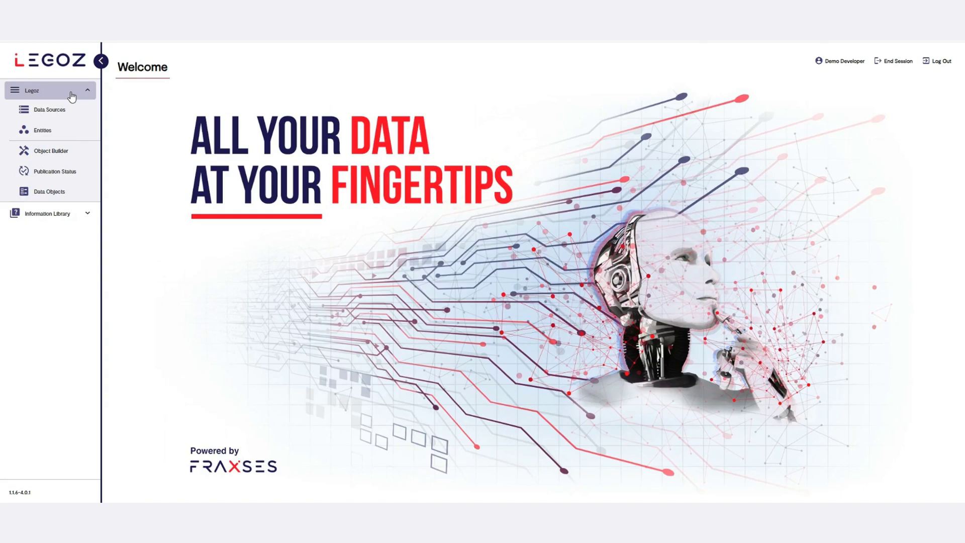
pyautogui.click(56, 110)
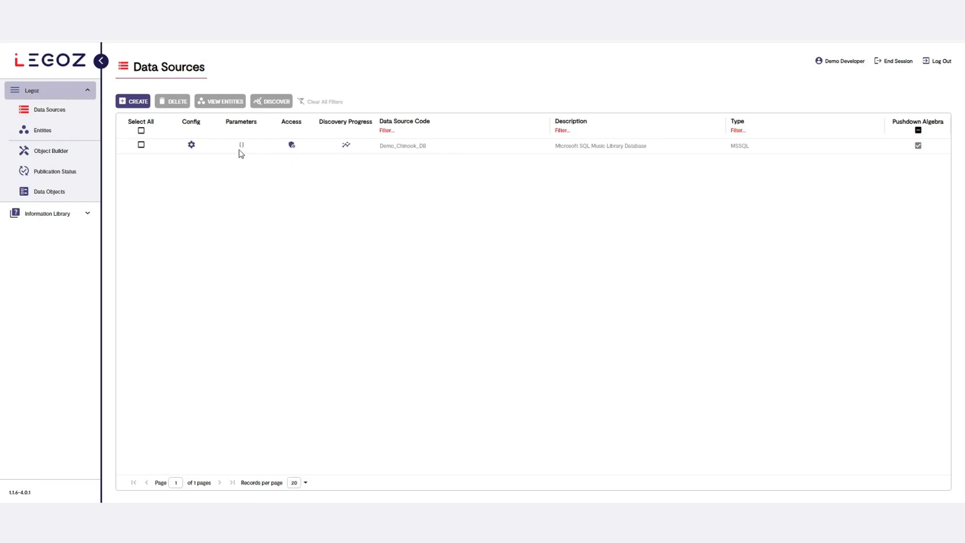
pyautogui.click(63, 158)
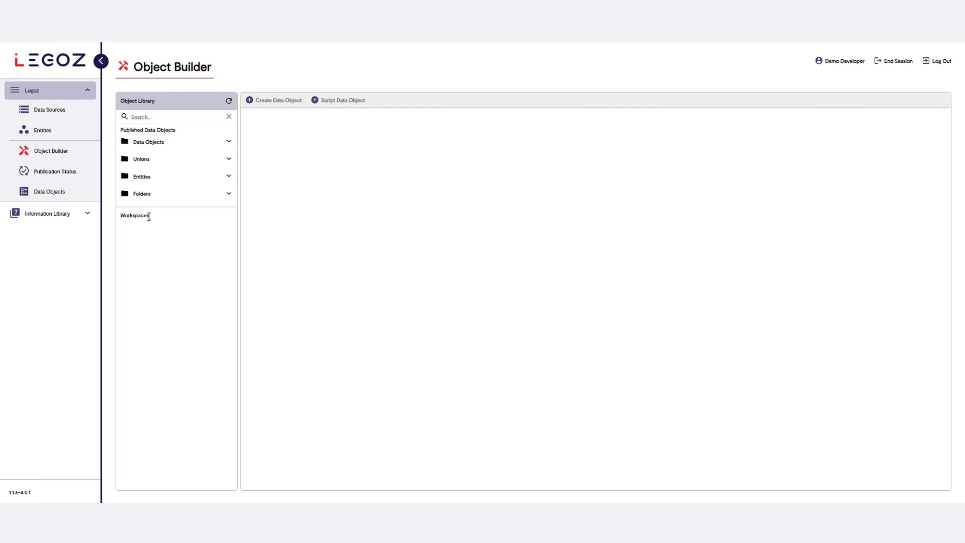
pyautogui.click(228, 142)
pyautogui.click(229, 161)
pyautogui.click(229, 176)
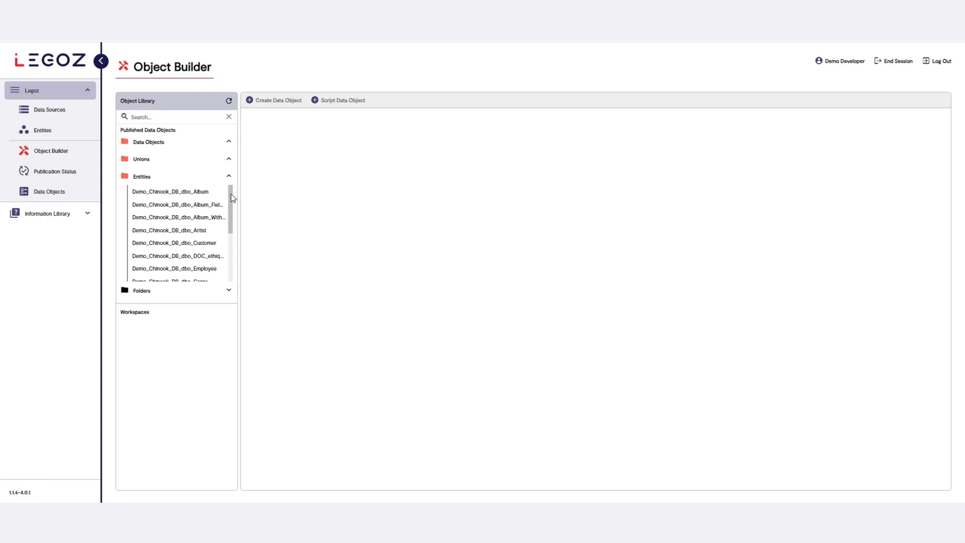
pyautogui.moveTo(233, 198)
pyautogui.mouseDown()
pyautogui.moveTo(236, 247)
pyautogui.moveTo(243, 191)
pyautogui.mouseUp()
# Create a standard data object named Demo_DO with description Demo_DO, development role Demo_org - Developer Role, and Push enabled
pyautogui.click(287, 101)
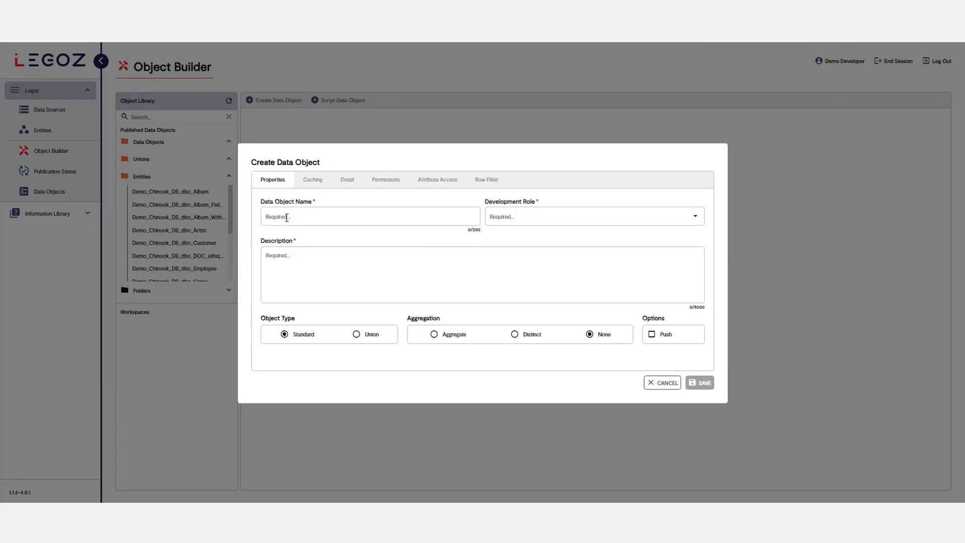
pyautogui.click(287, 218)
pyautogui.write('Demo_DO')
pyautogui.click(282, 260)
pyautogui.write('Demo_DO')
pyautogui.click(544, 221)
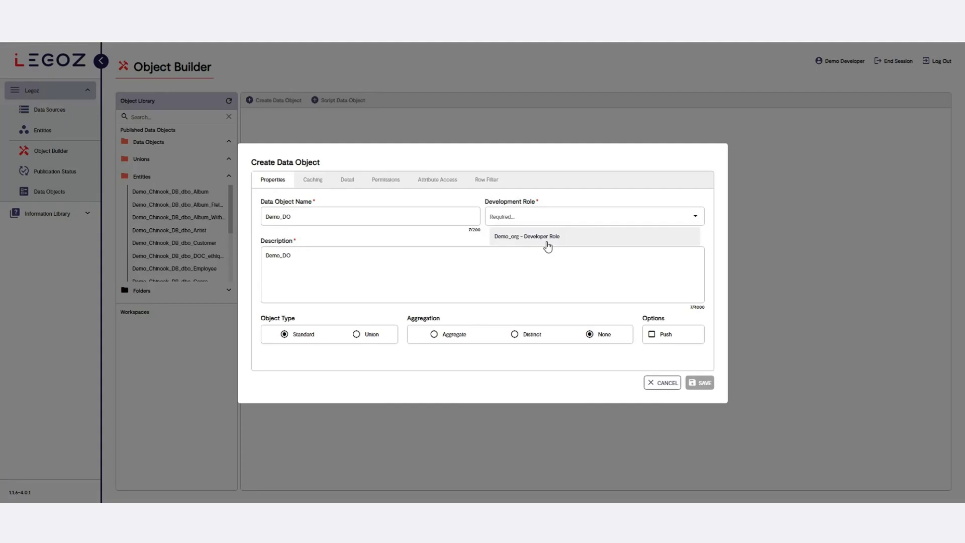
pyautogui.click(547, 245)
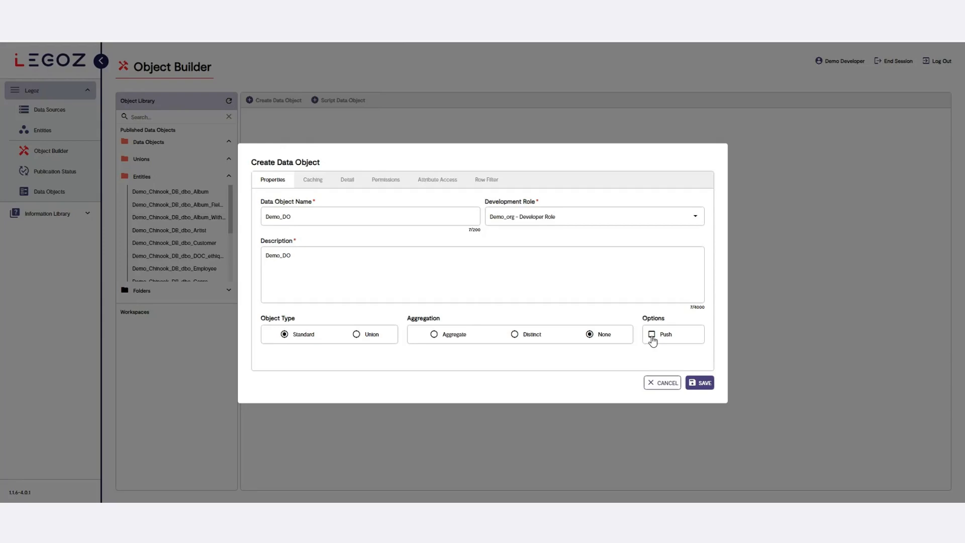
pyautogui.click(653, 341)
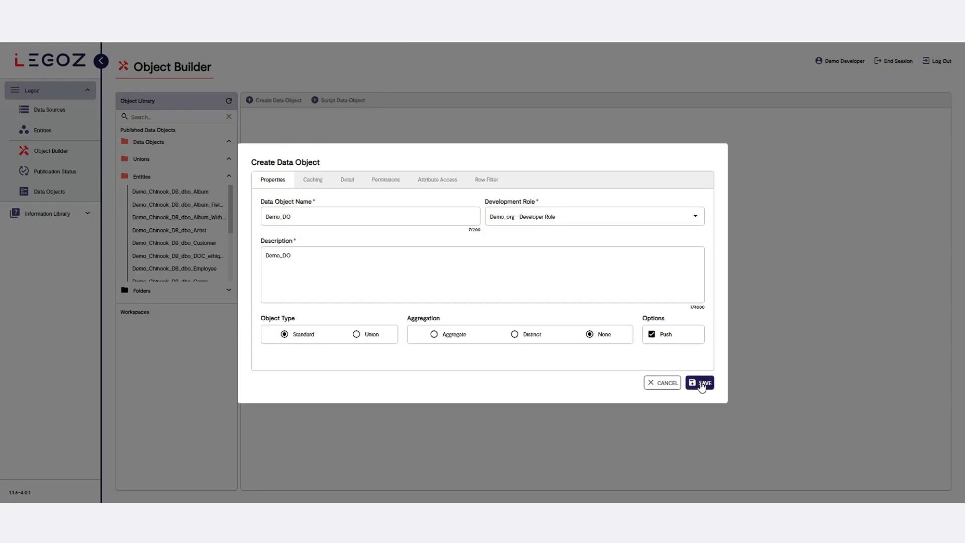
pyautogui.click(702, 384)
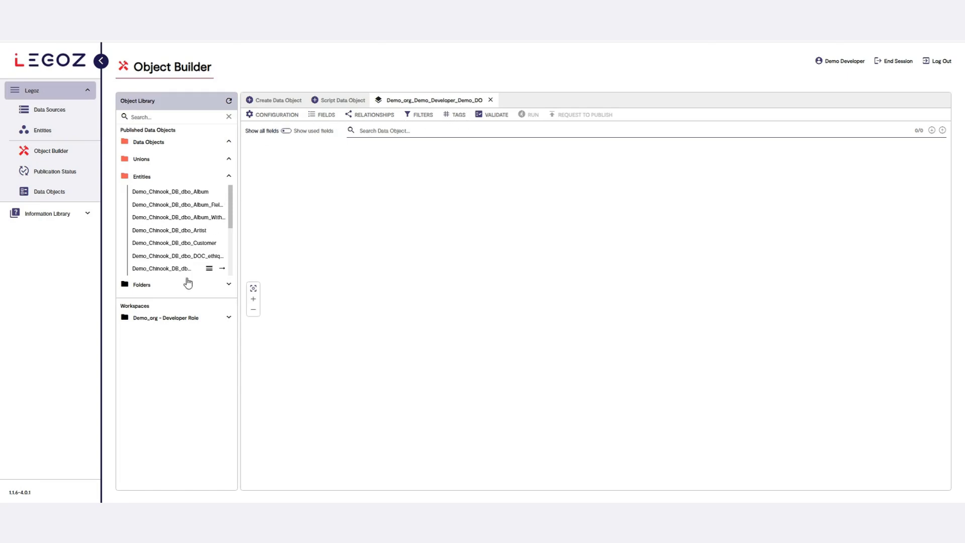
# Expand the Demo_org - Developer Role workspace and add the Demo_Chinook_DB_dbo_Track entity and its linked Demo_Chinook_DB_dbo_Album entity to the data object
pyautogui.click(168, 324)
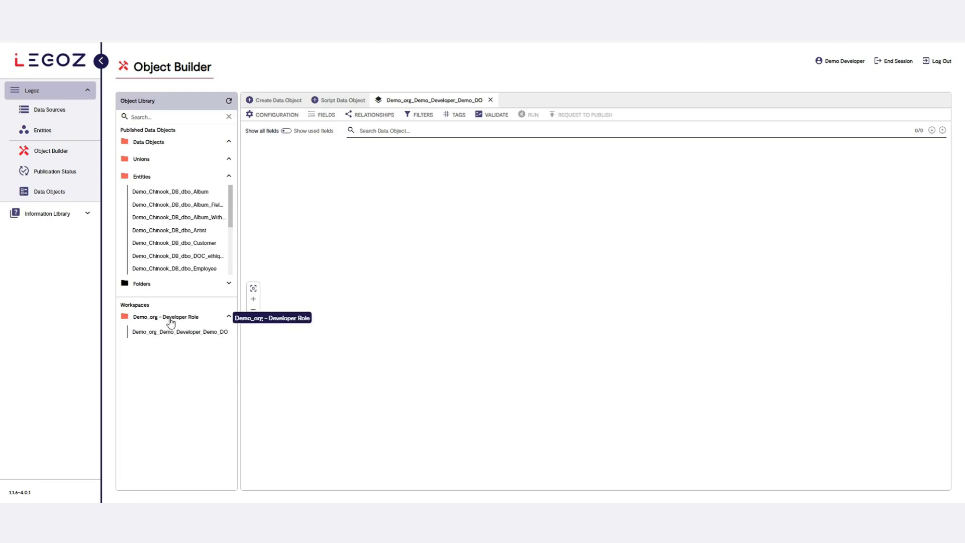
pyautogui.moveTo(230, 204); pyautogui.dragTo(229, 261)
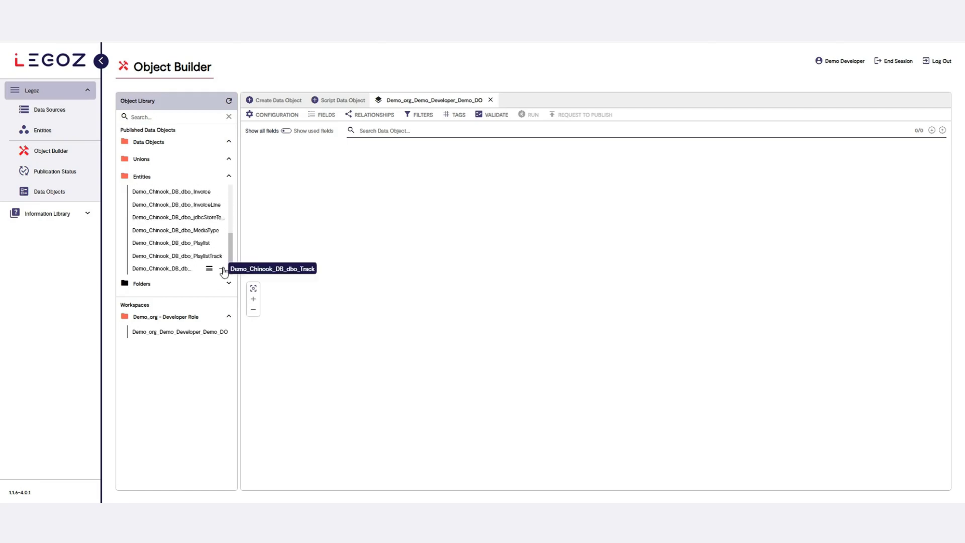
pyautogui.click(222, 270)
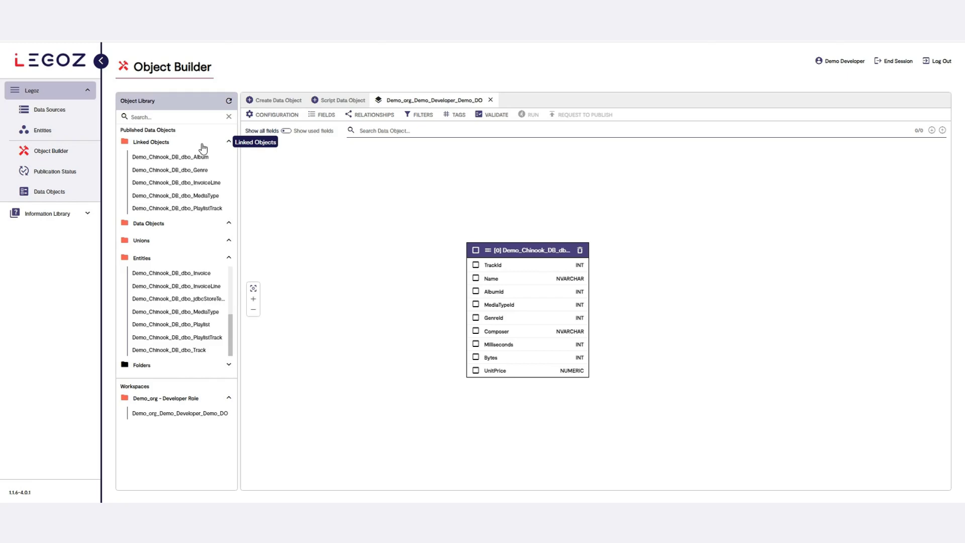
pyautogui.click(228, 159)
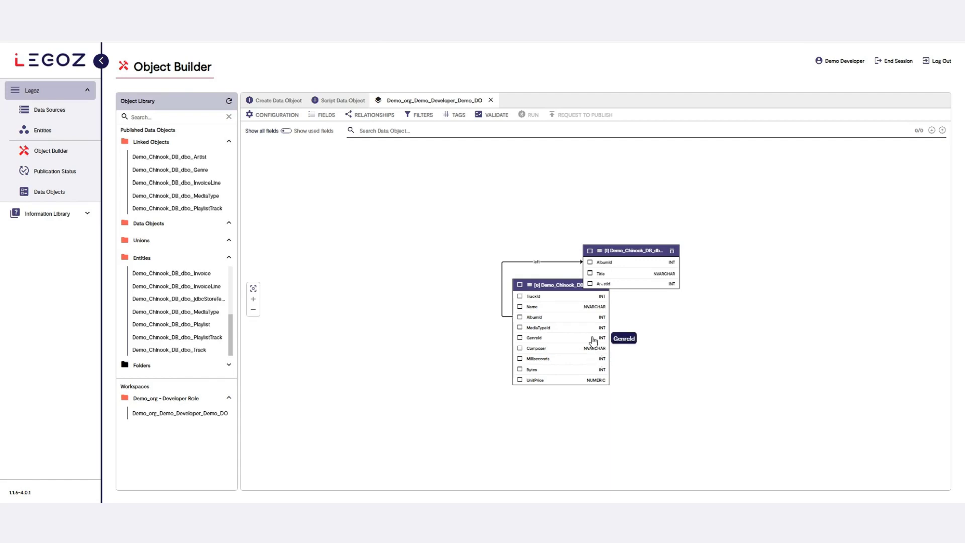
# Start a relationship from GenreId in the Track entity to ArtistId in the Album entity, and cancel it
pyautogui.moveTo(595, 336); pyautogui.dragTo(638, 284)
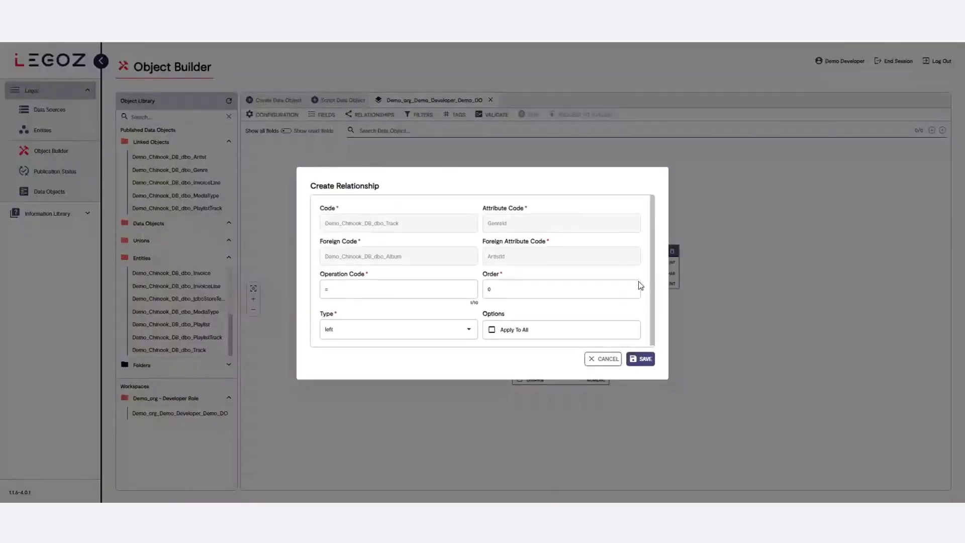
pyautogui.click(607, 360)
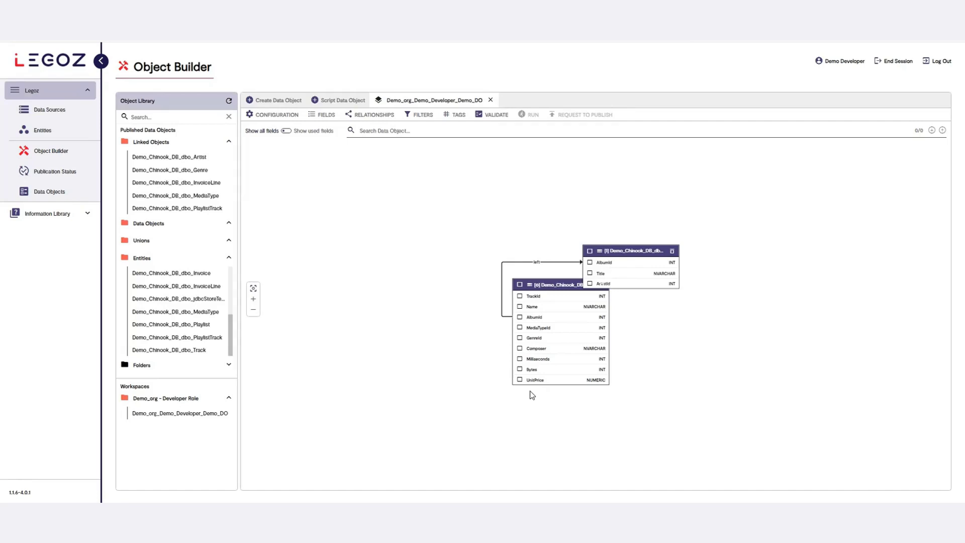
# Include all fields of the Track entity and the Title field of the Album entity in the data object
pyautogui.click(520, 285)
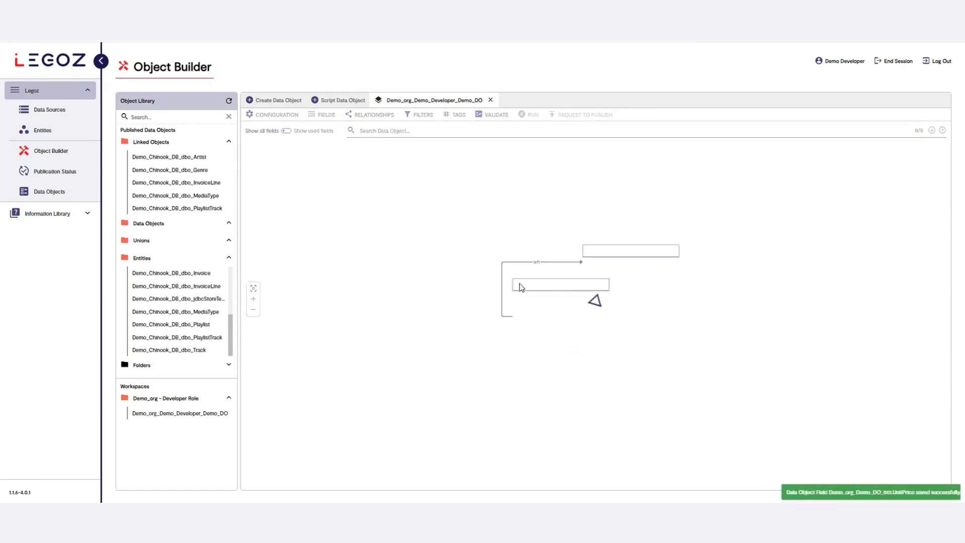
pyautogui.click(590, 274)
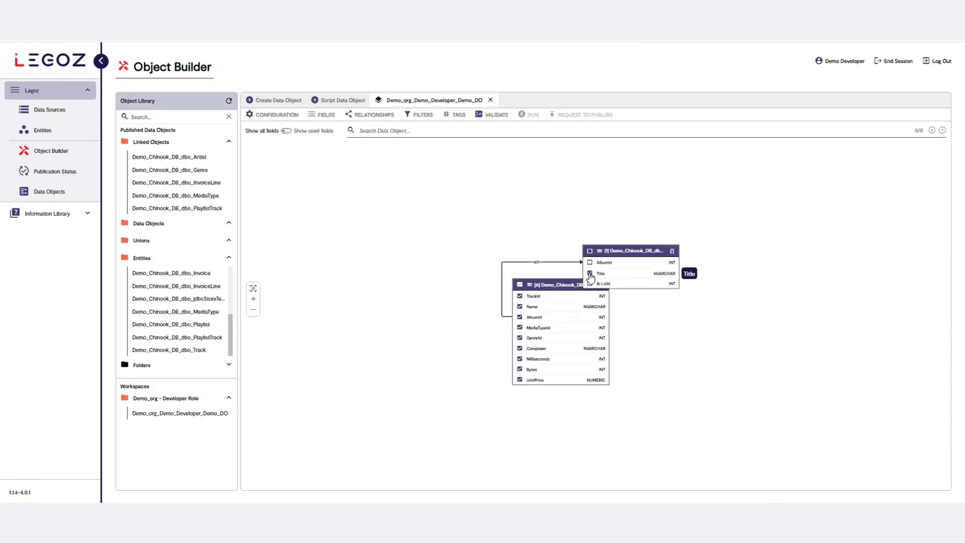
# Validate the data object and run it to preview its records, closing both result windows
pyautogui.click(495, 115)
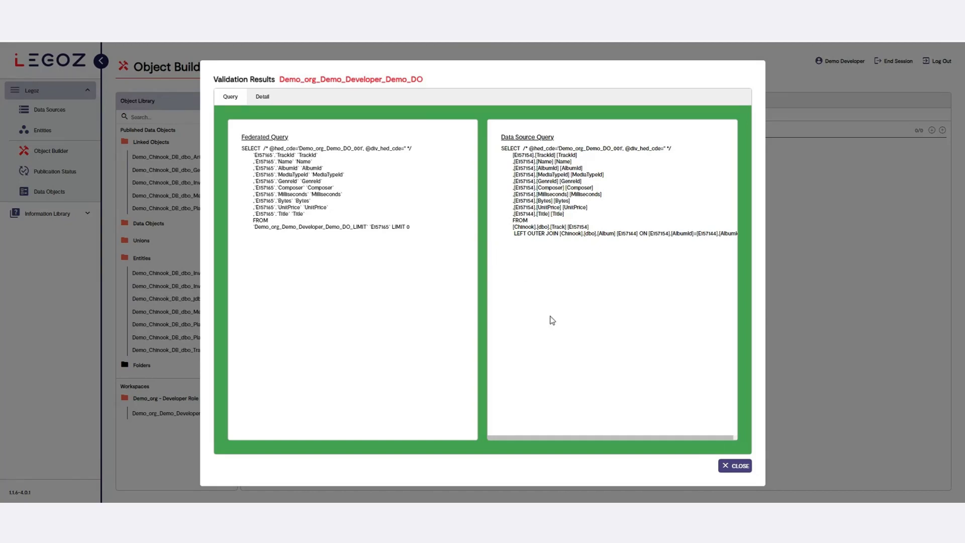
pyautogui.click(727, 466)
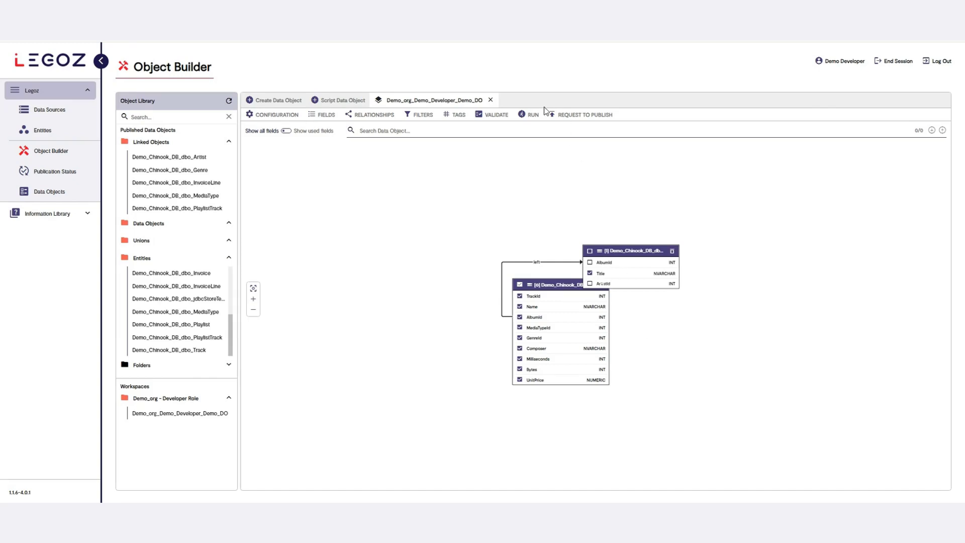
pyautogui.click(532, 116)
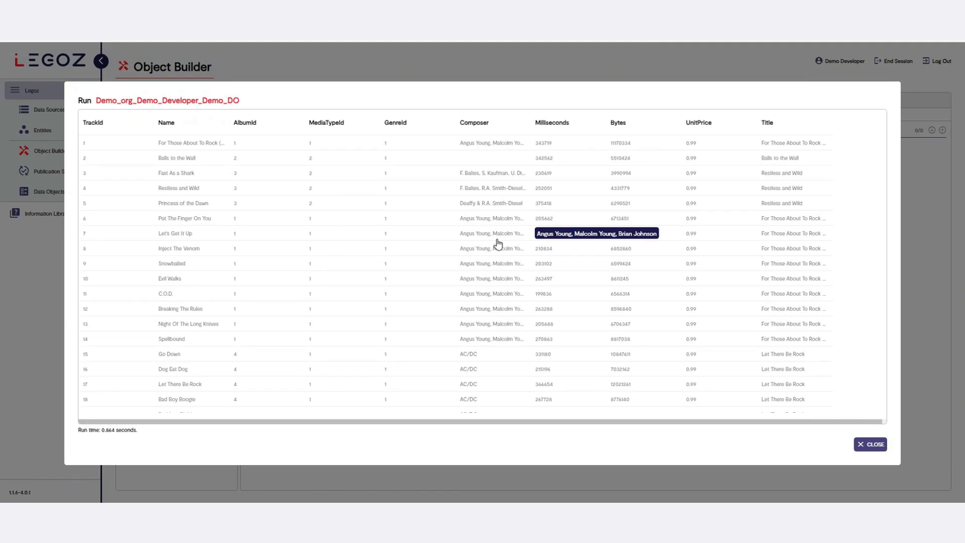
pyautogui.click(867, 446)
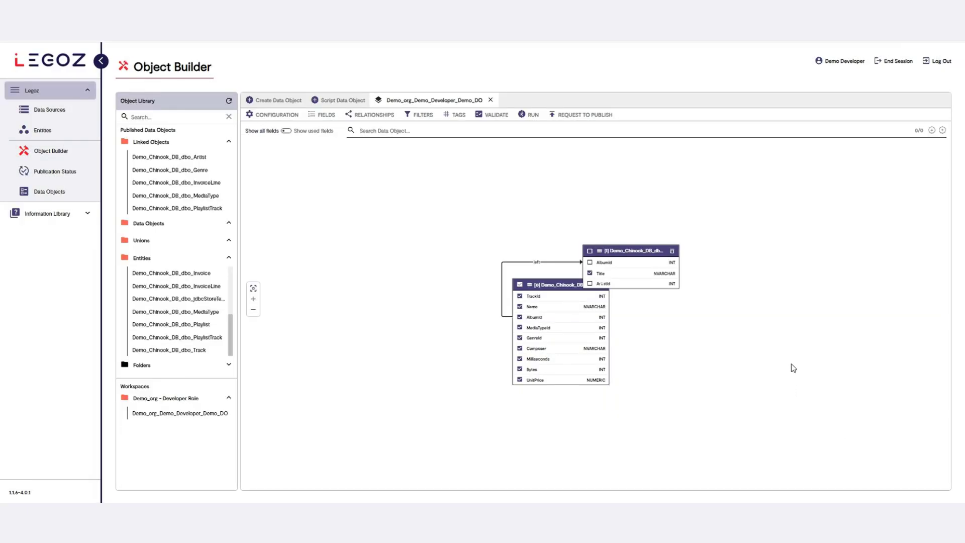
# Submit a publish request for the data object with the comment "Demo First comment" and view its publication status
pyautogui.click(587, 118)
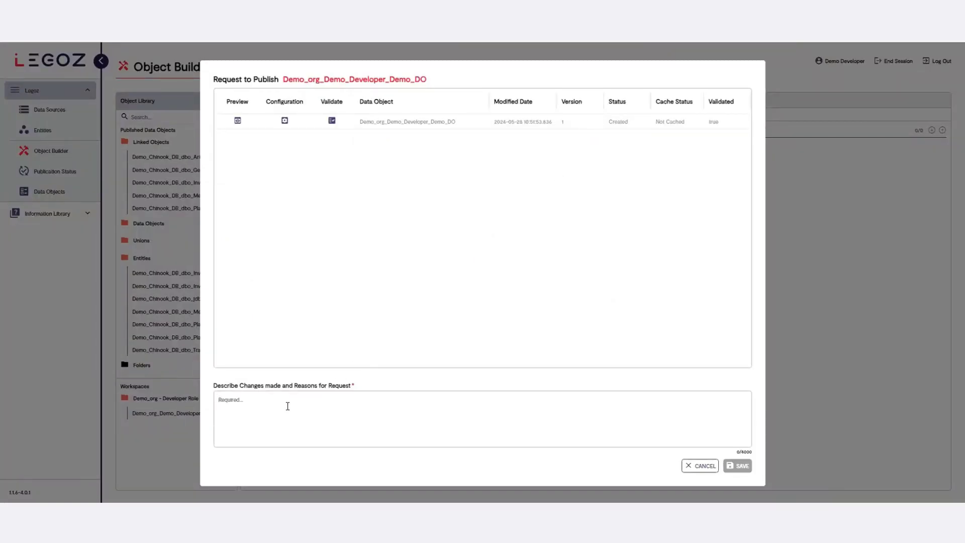
pyautogui.write('Demo ')
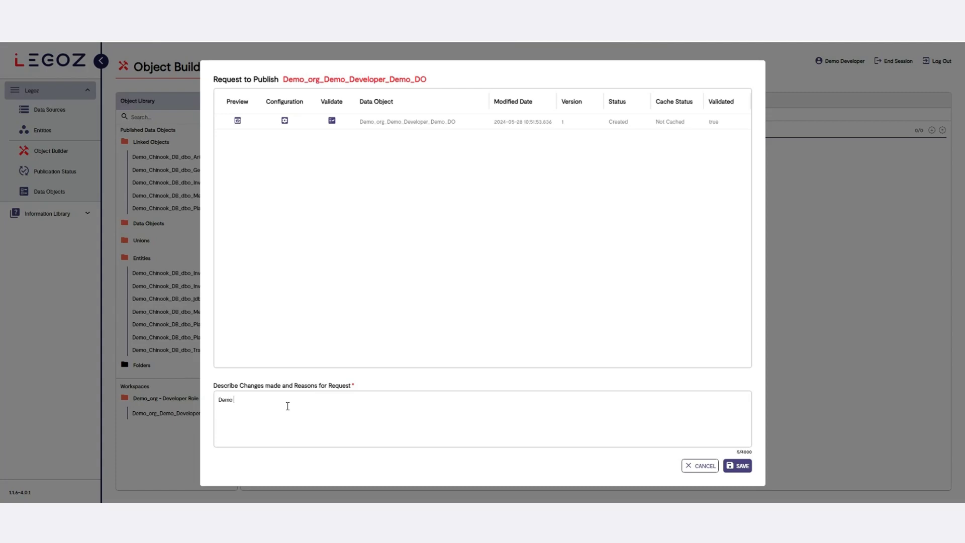
pyautogui.write('Fir')
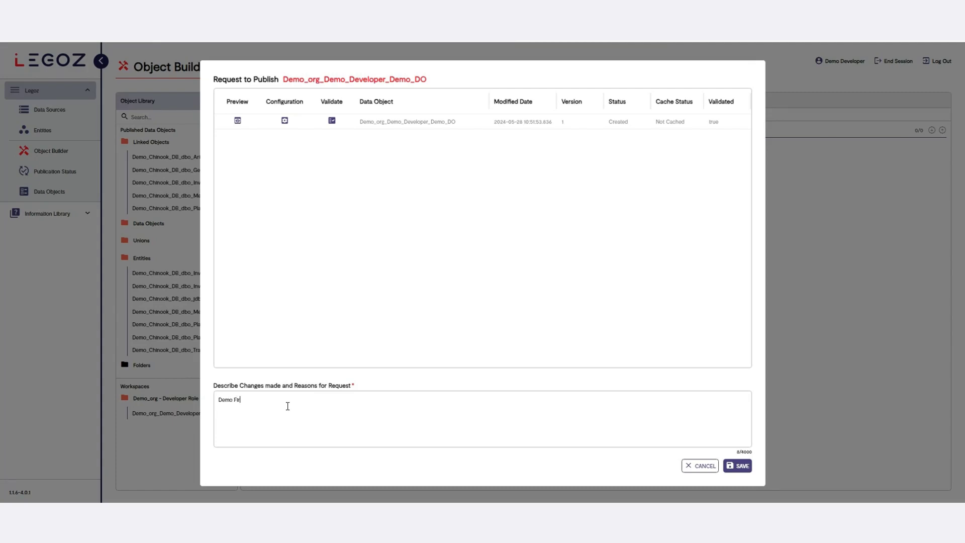
pyautogui.write('st comment')
pyautogui.click(741, 466)
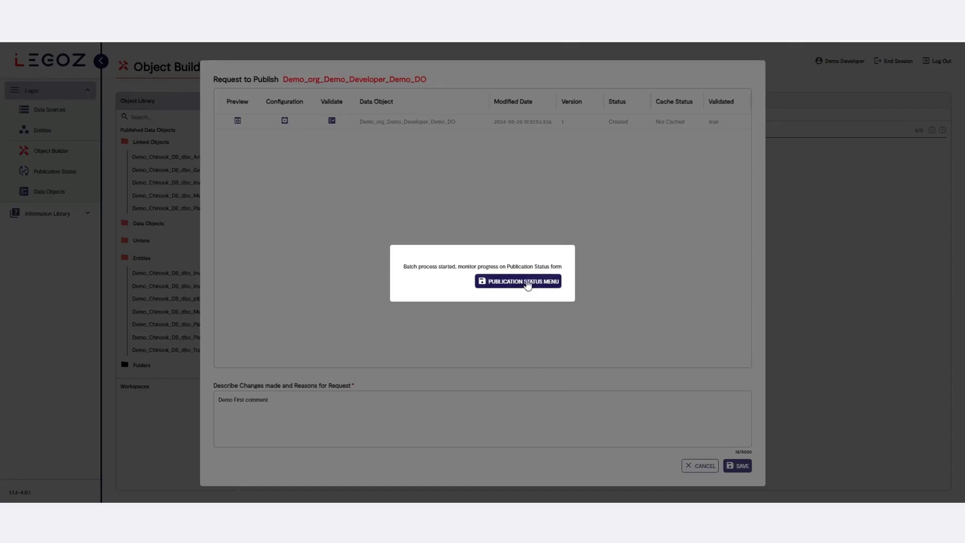
pyautogui.click(527, 285)
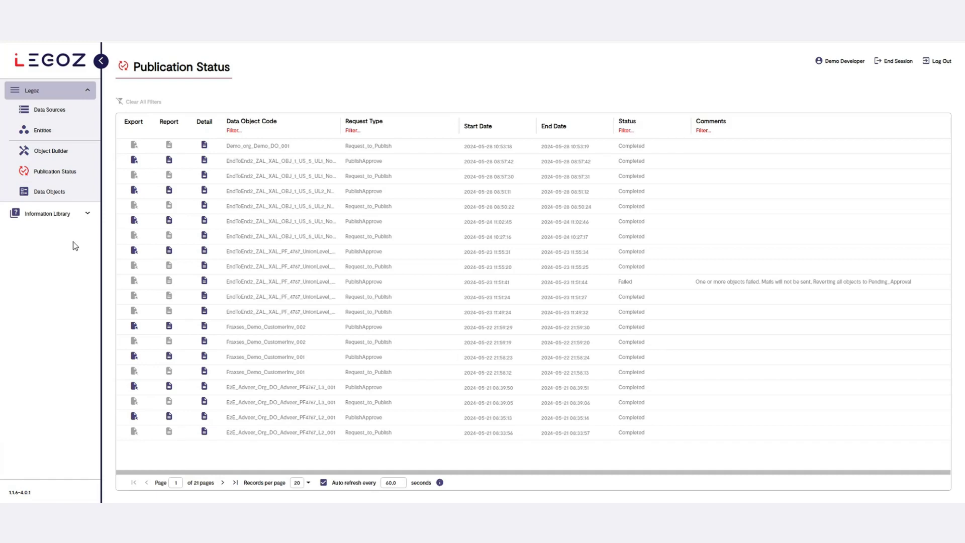
# Log out of the developer account and sign in to Legoz as the owner with the owner's e-mail and password
pyautogui.click(63, 152)
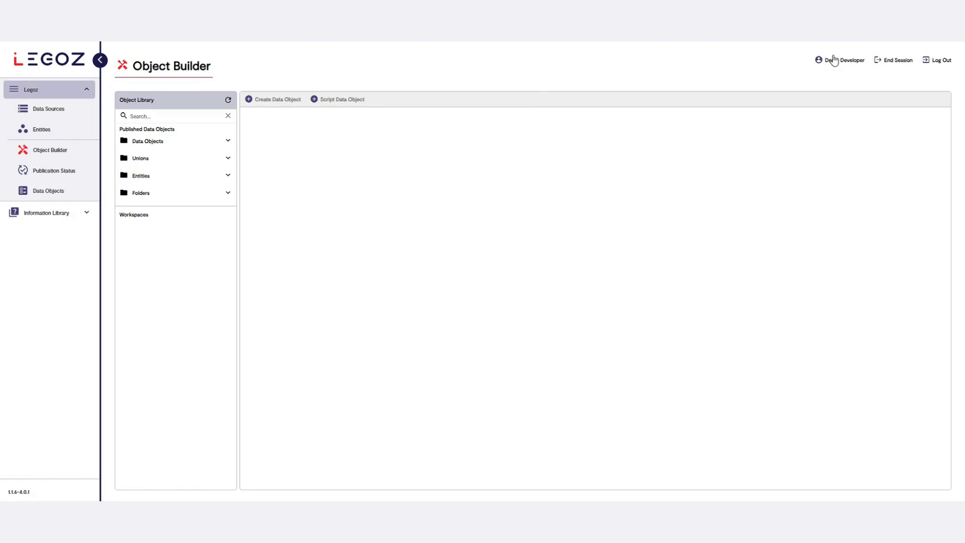
pyautogui.click(943, 62)
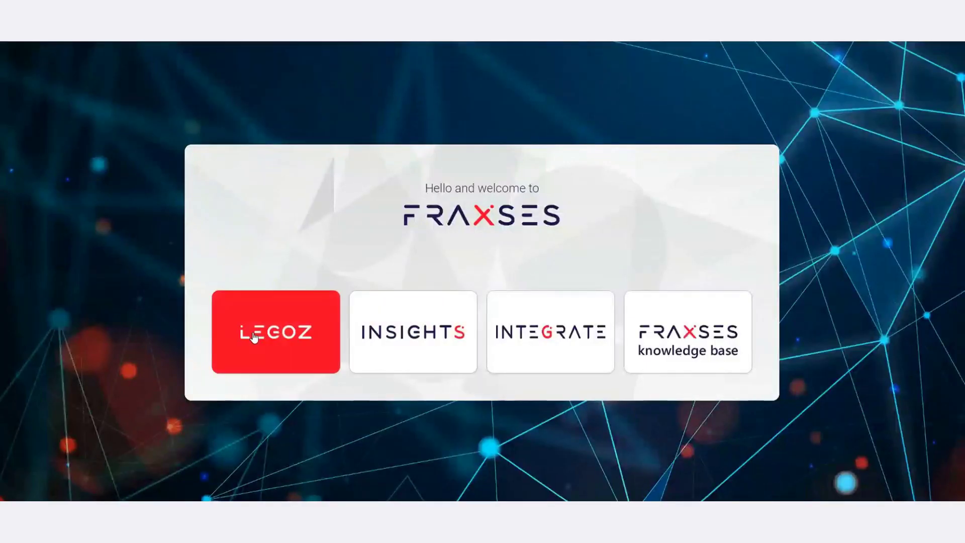
pyautogui.click(254, 336)
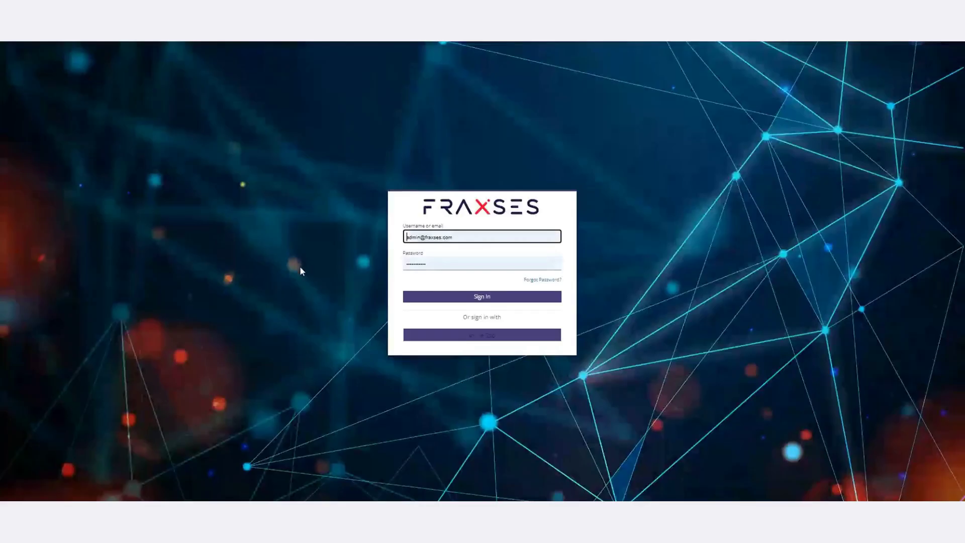
pyautogui.click(457, 237)
pyautogui.hotkey('ctrl', 'a')
pyautogui.hotkey('ctrl', 'v')
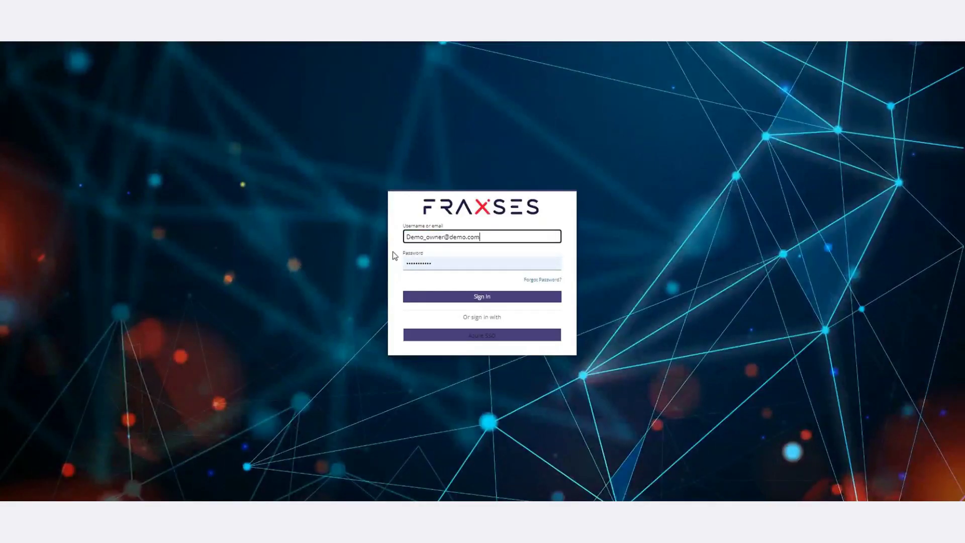
pyautogui.press('Tab')
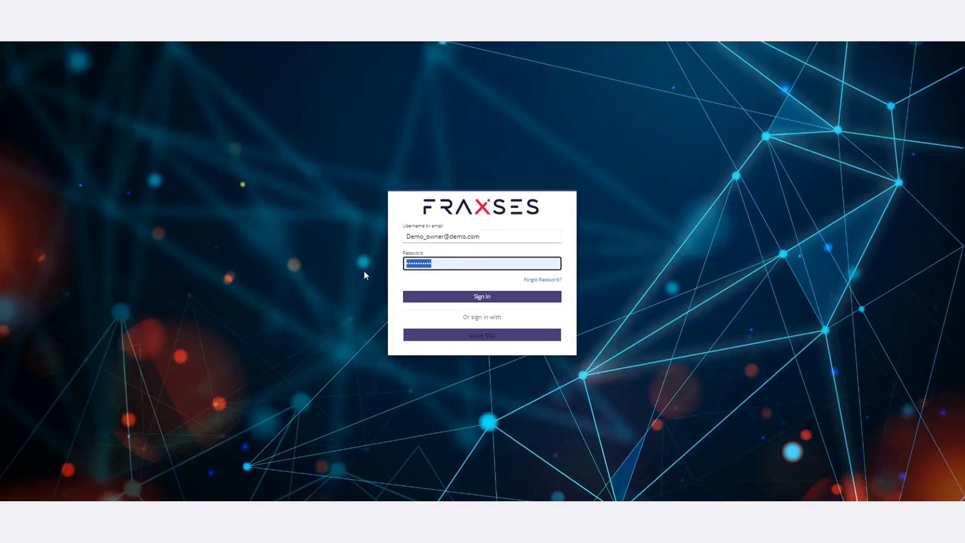
pyautogui.press('BackSpace')
pyautogui.write('•••••••')
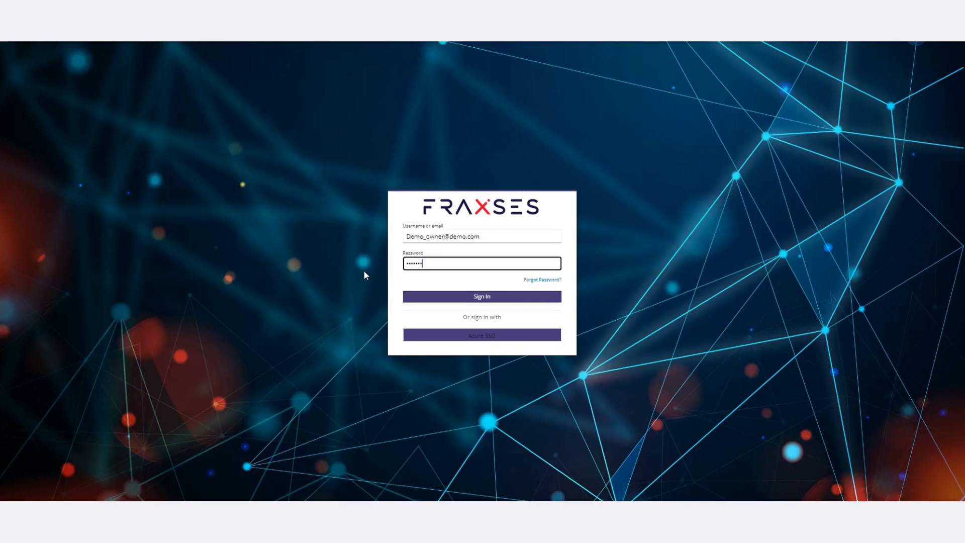
pyautogui.write('•')
pyautogui.press('Return')
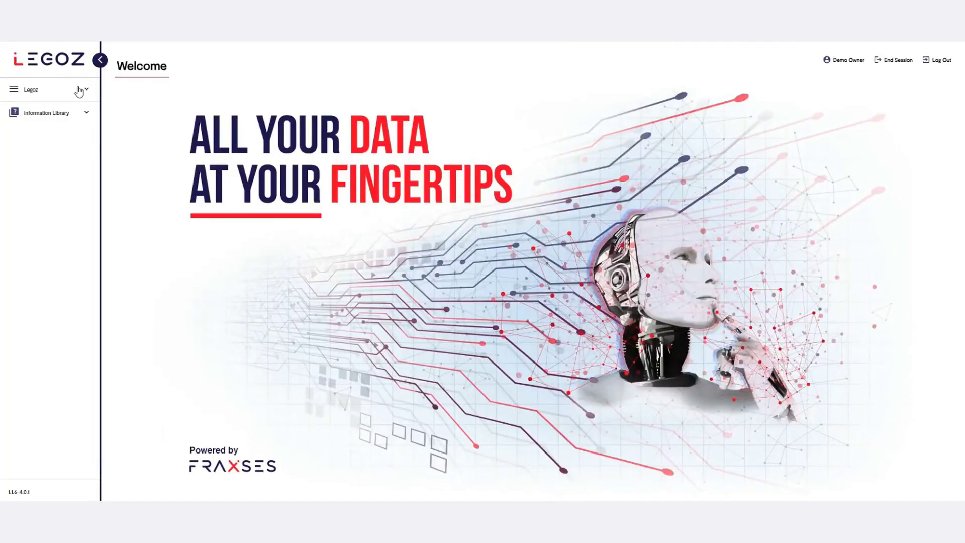
# Review the owner's data sources, then examine the object library's pending approvals, unions and entities in Object Builder
pyautogui.click(79, 91)
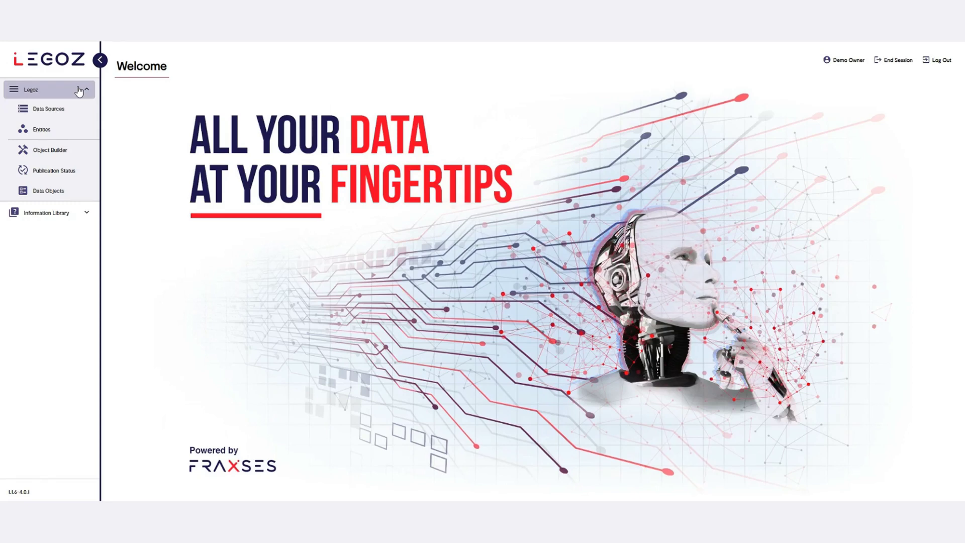
pyautogui.click(65, 110)
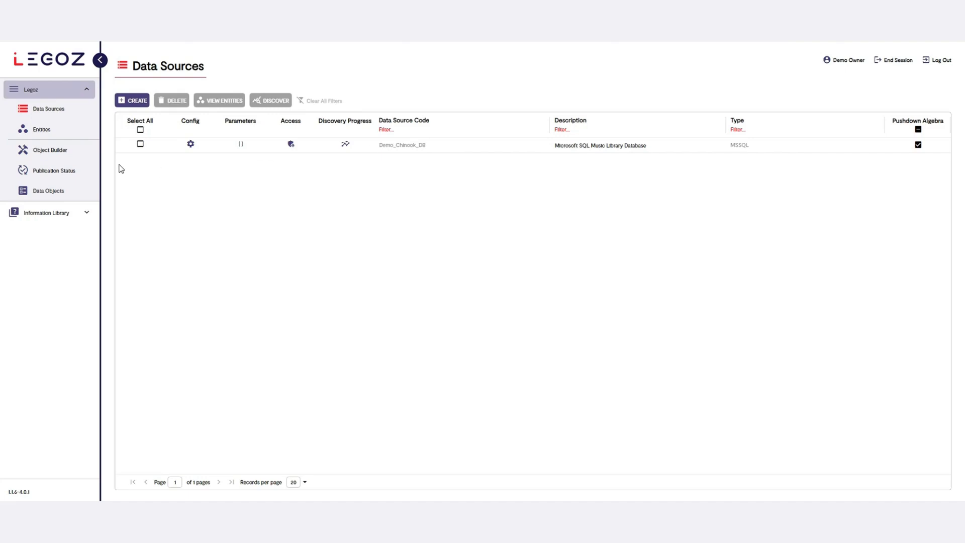
pyautogui.click(63, 151)
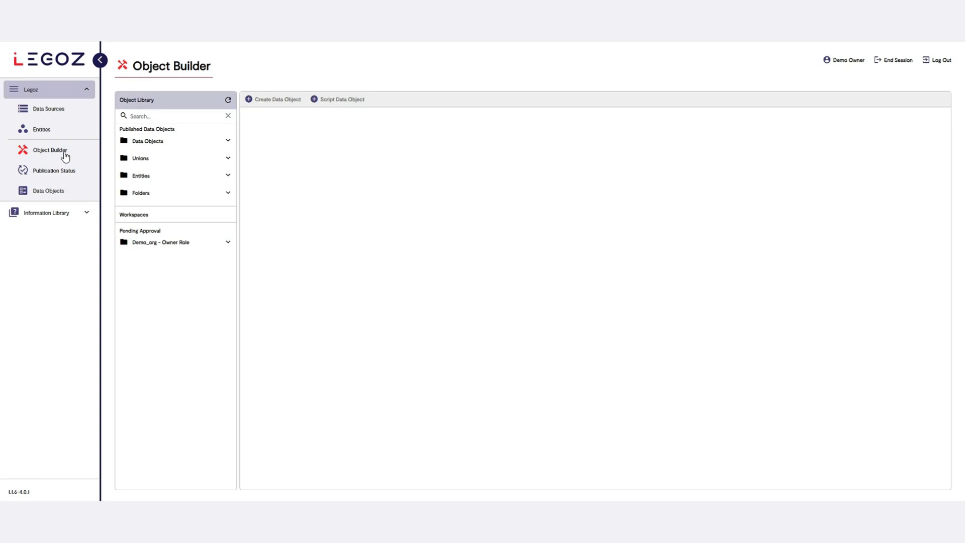
pyautogui.click(222, 245)
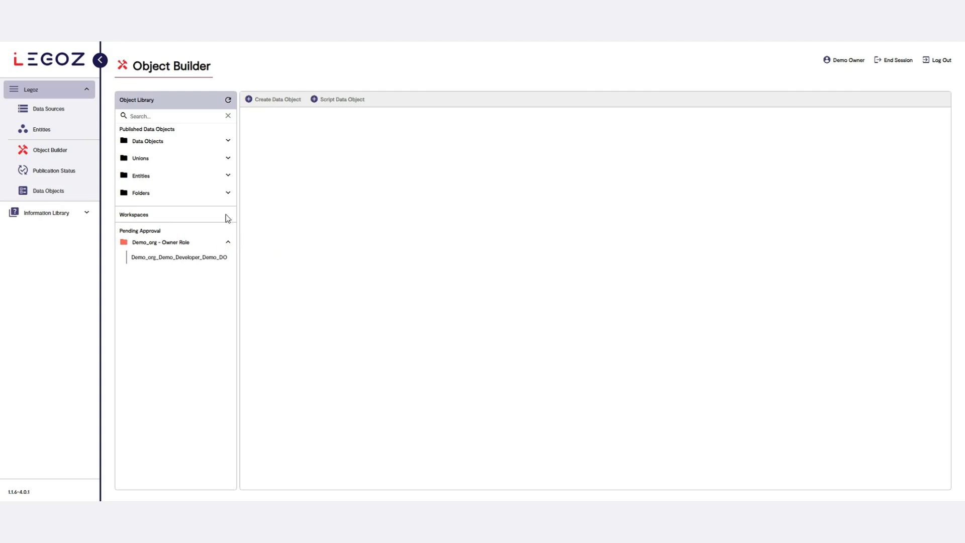
pyautogui.click(228, 159)
pyautogui.click(229, 177)
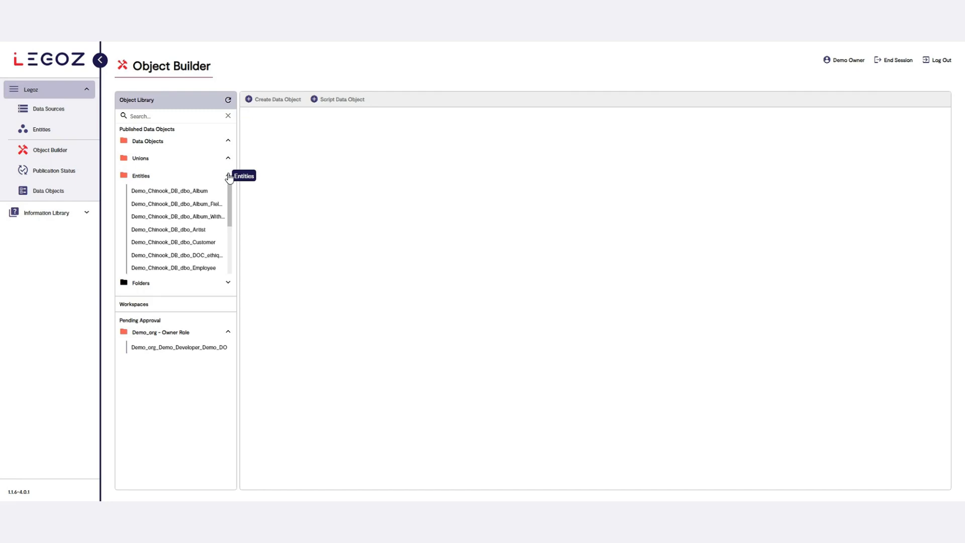
pyautogui.moveTo(221, 194)
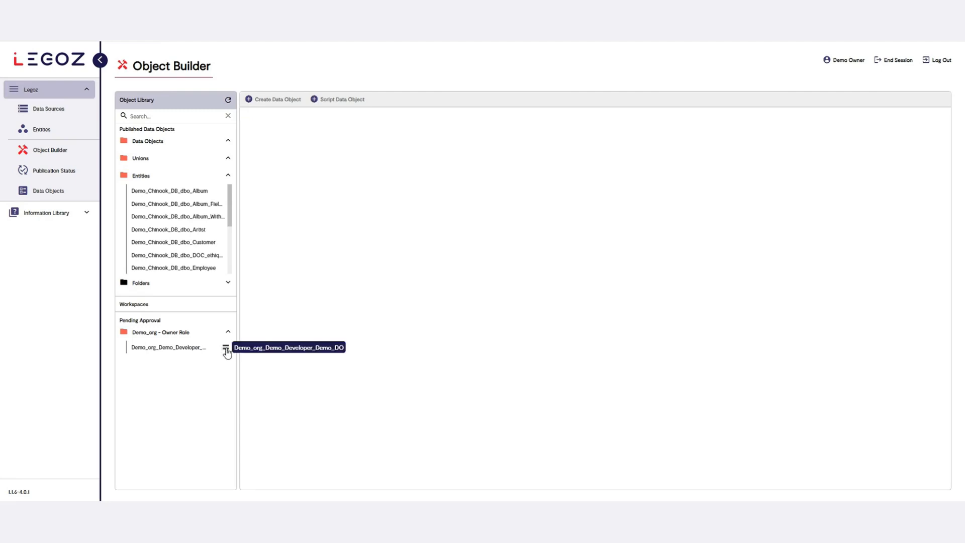
# Review the pending publish request for Demo_org_Demo_Developer_Demo_DO and approve it
pyautogui.rightClick(193, 347)
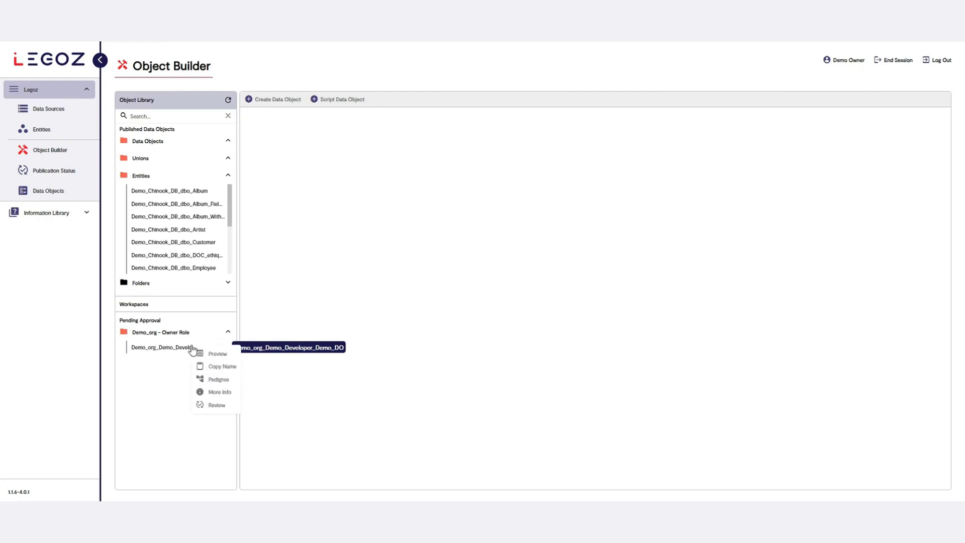
pyautogui.click(209, 405)
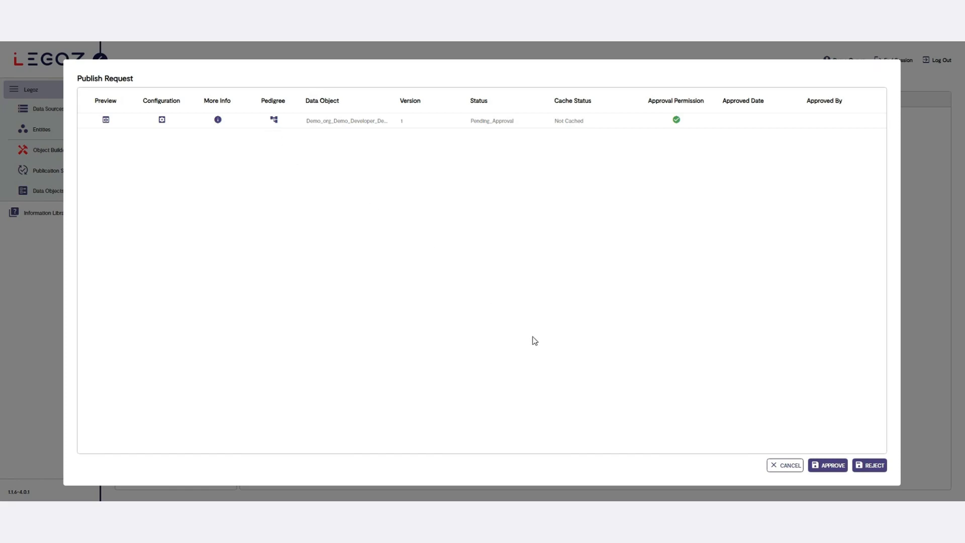
pyautogui.click(830, 466)
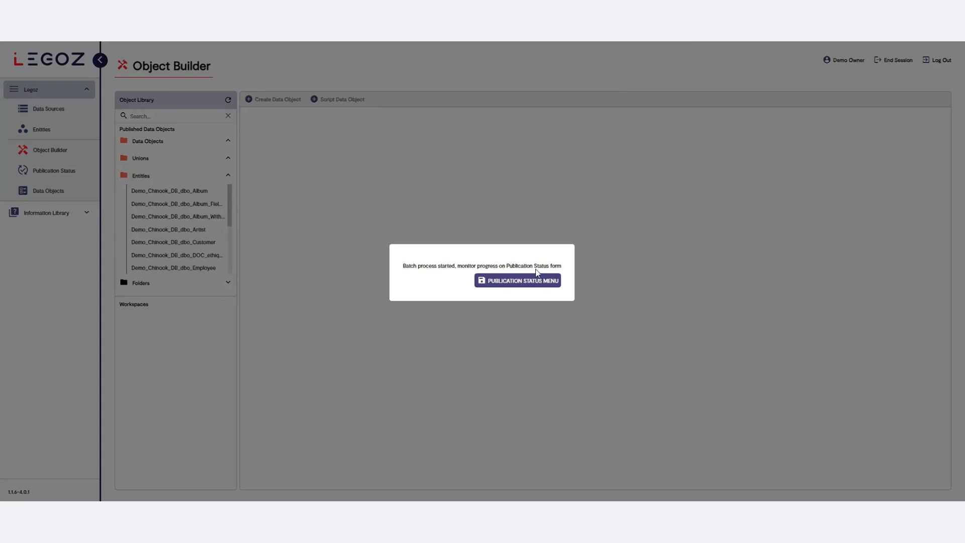
# Check the publication status of the approved request and look for Demo_DO among the published data objects in Object Builder
pyautogui.click(526, 285)
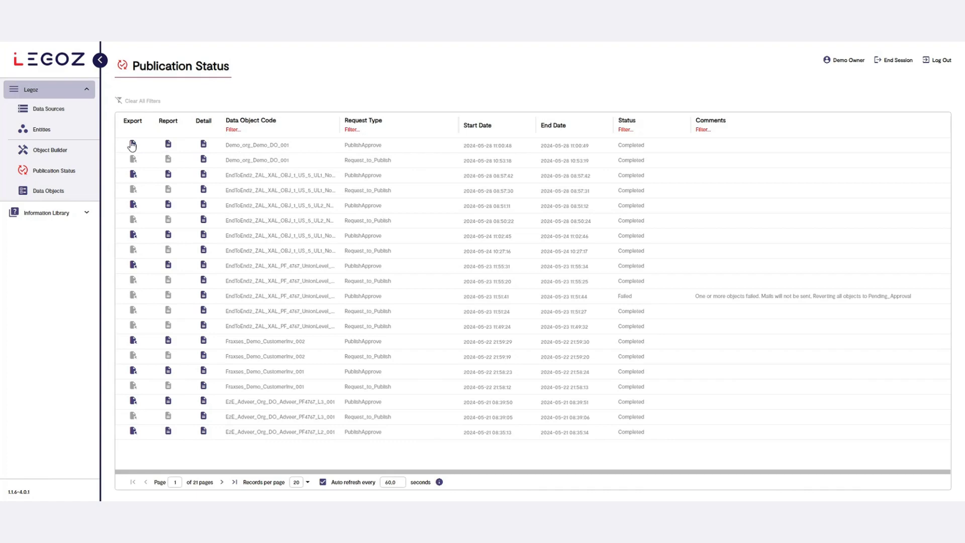
pyautogui.click(62, 153)
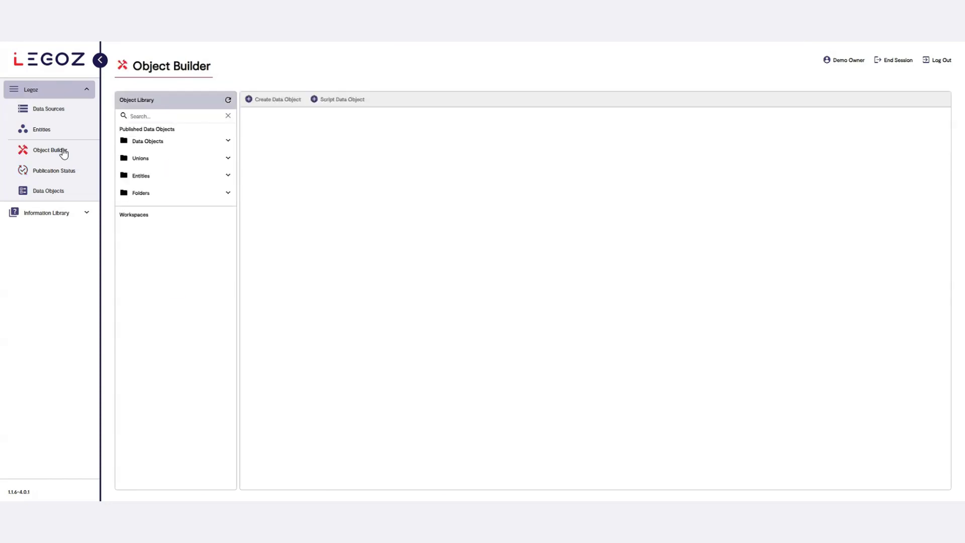
pyautogui.click(207, 147)
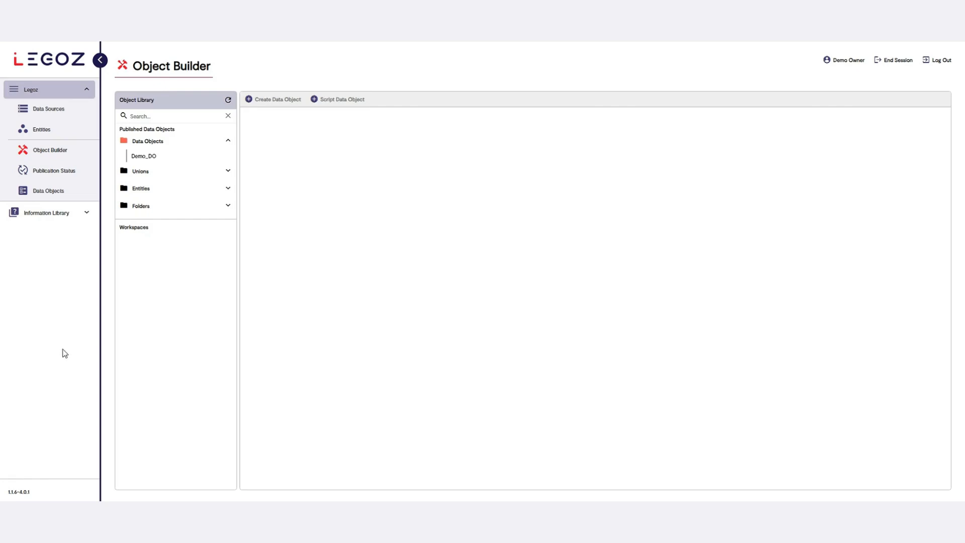
# Filter the Demo_DO data object's permissions by role code demo_user, grant that role Read access, and close the configuration
pyautogui.click(69, 193)
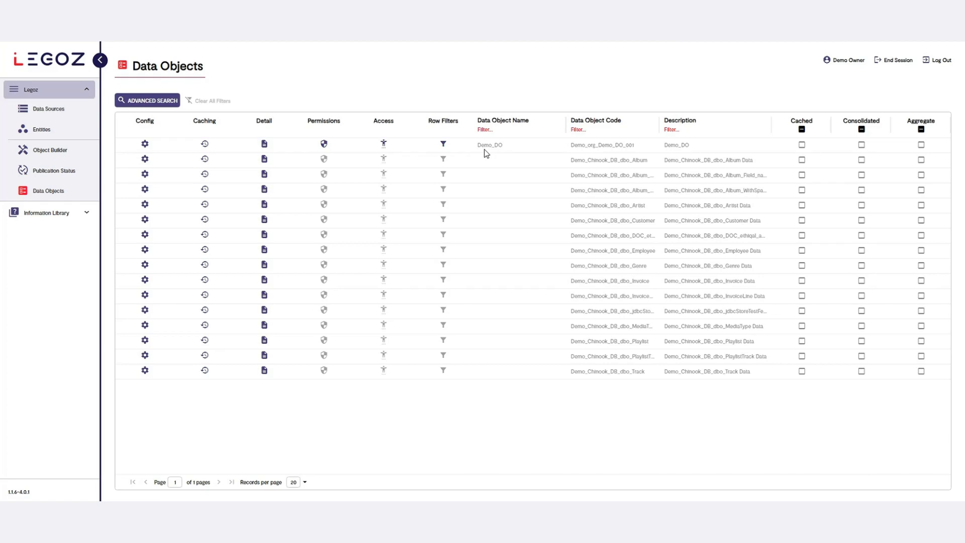
pyautogui.click(324, 144)
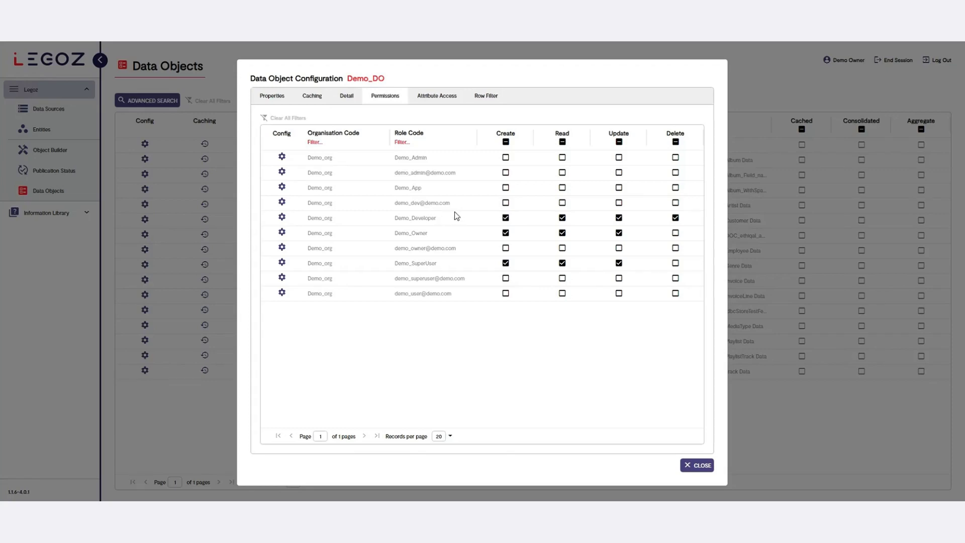
pyautogui.click(409, 142)
pyautogui.write('demo_user')
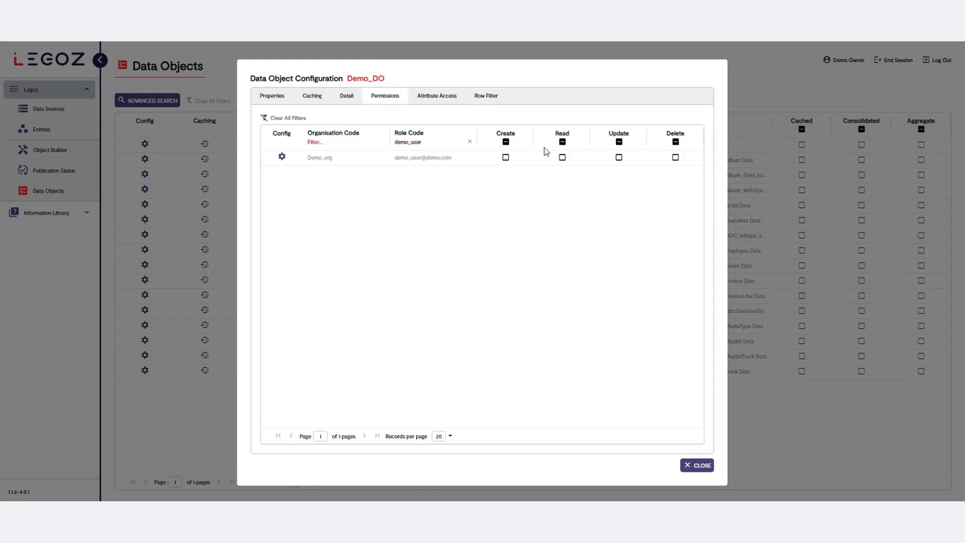
pyautogui.click(562, 158)
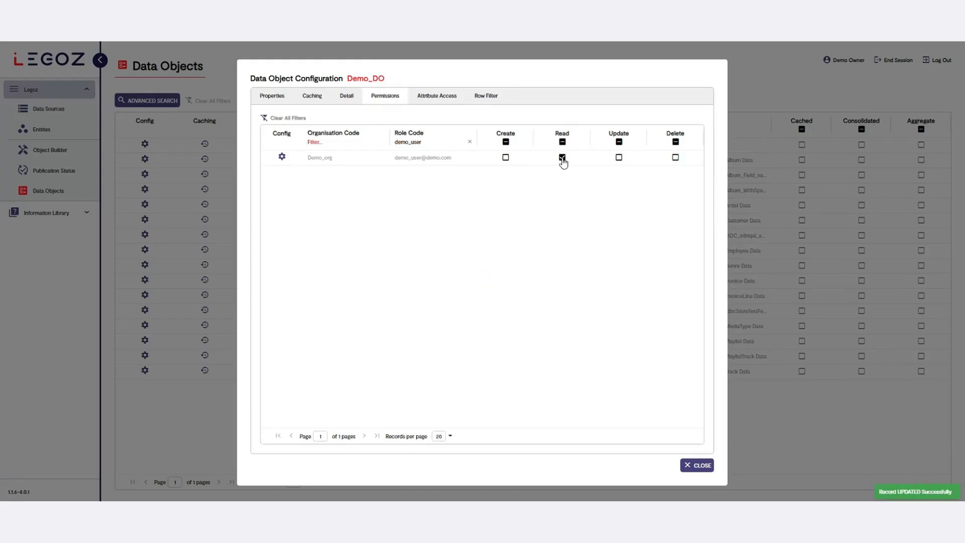
pyautogui.click(697, 464)
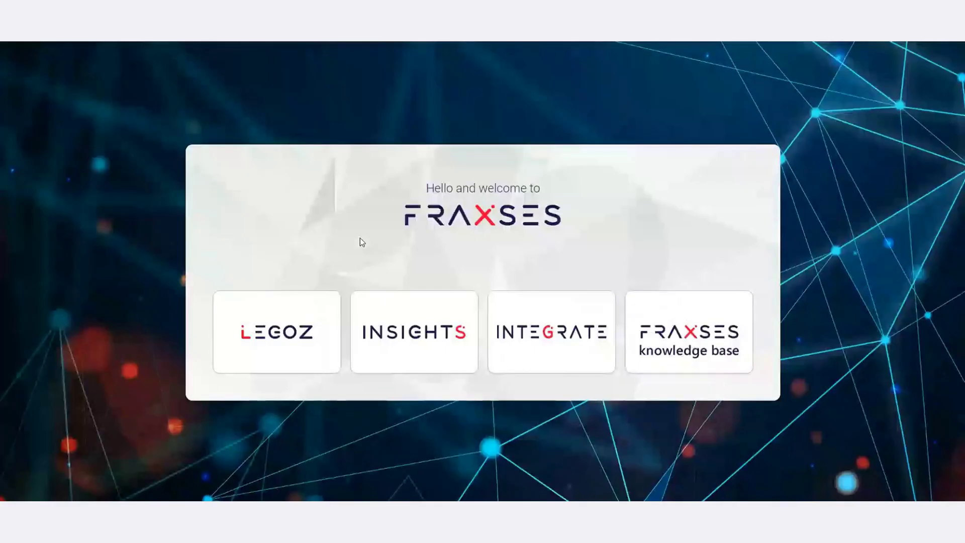
# Sign in to Legoz as the demo user with that user's e-mail and password
pyautogui.click(305, 346)
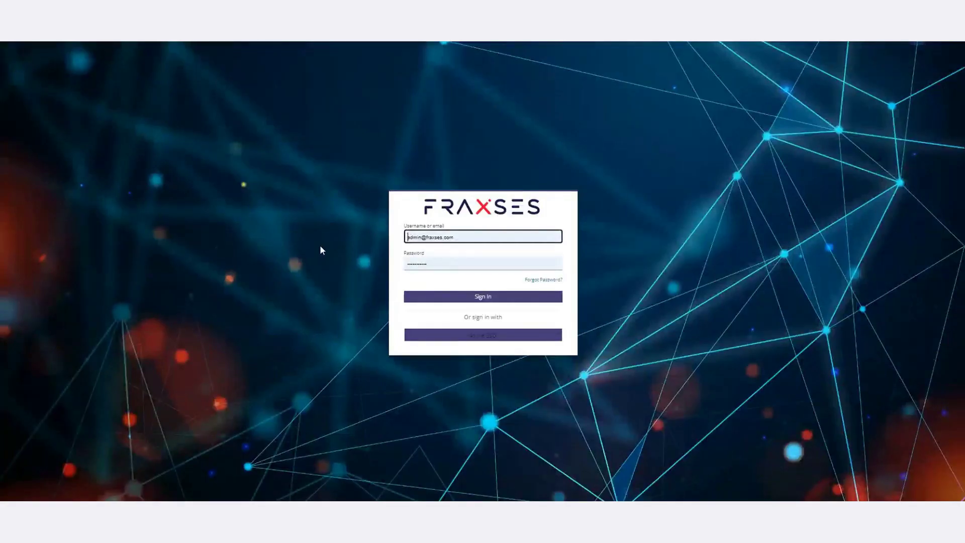
pyautogui.moveTo(479, 235); pyautogui.dragTo(281, 246)
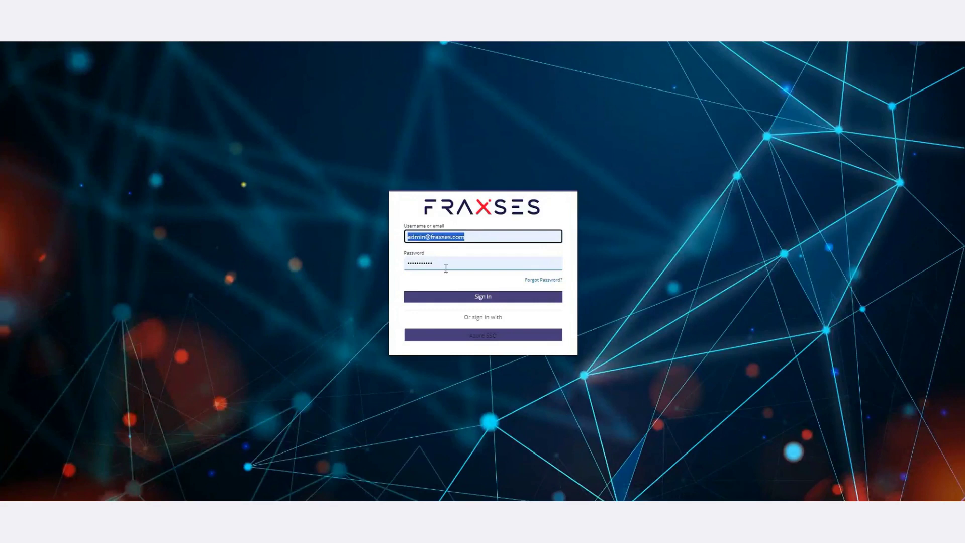
pyautogui.hotkey('ctrl', 'v')
pyautogui.press('Tab')
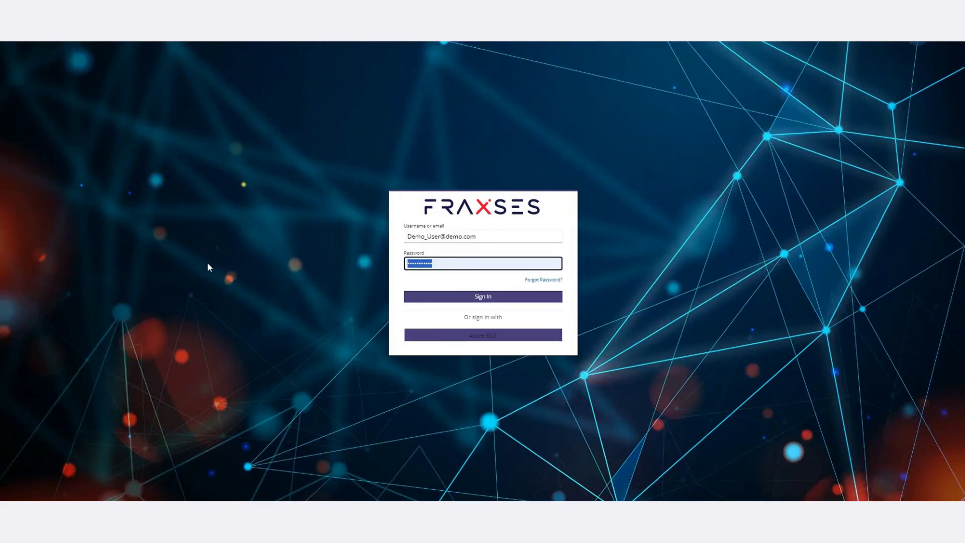
pyautogui.write('********')
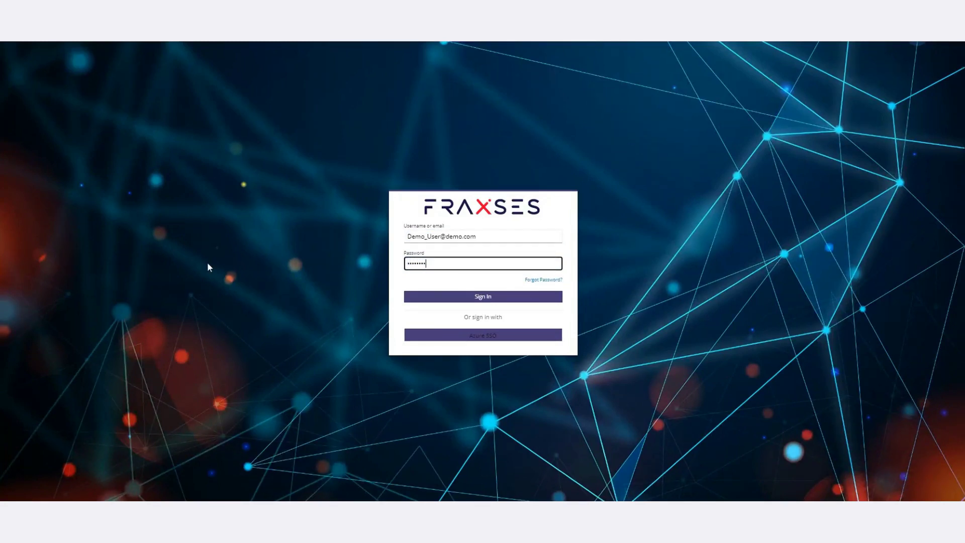
pyautogui.press('Return')
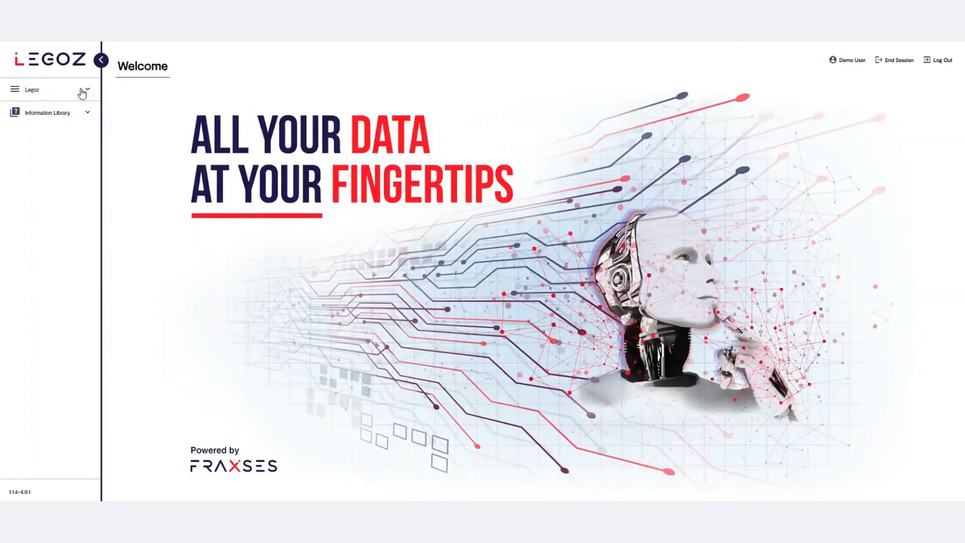
# Check the demo user's accessible data sources, and preview the published Demo_DO data object in Object Builder
pyautogui.click(82, 93)
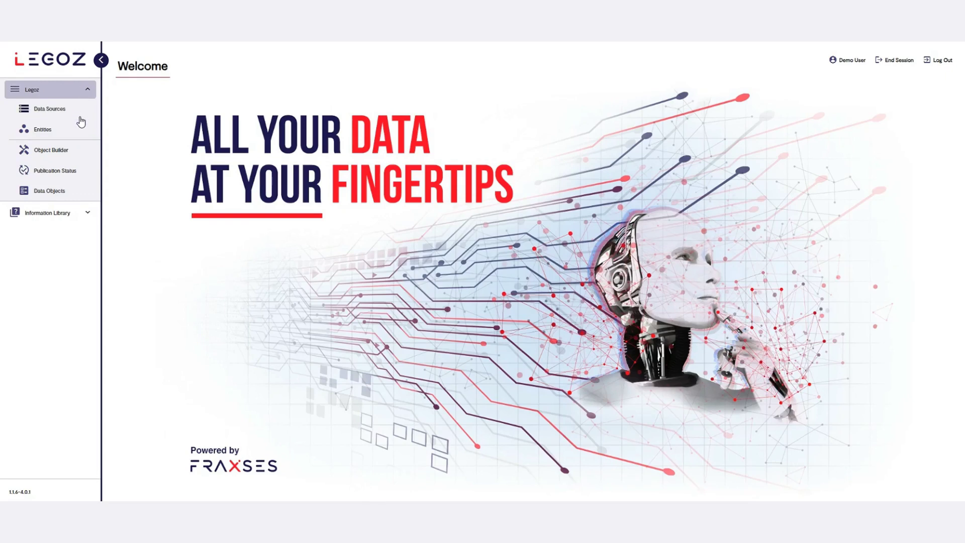
pyautogui.click(76, 113)
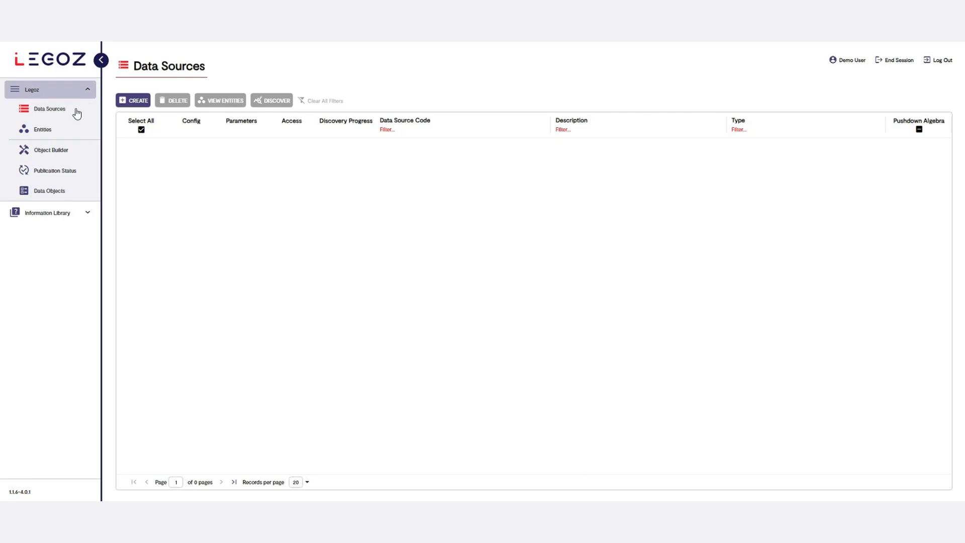
pyautogui.click(64, 155)
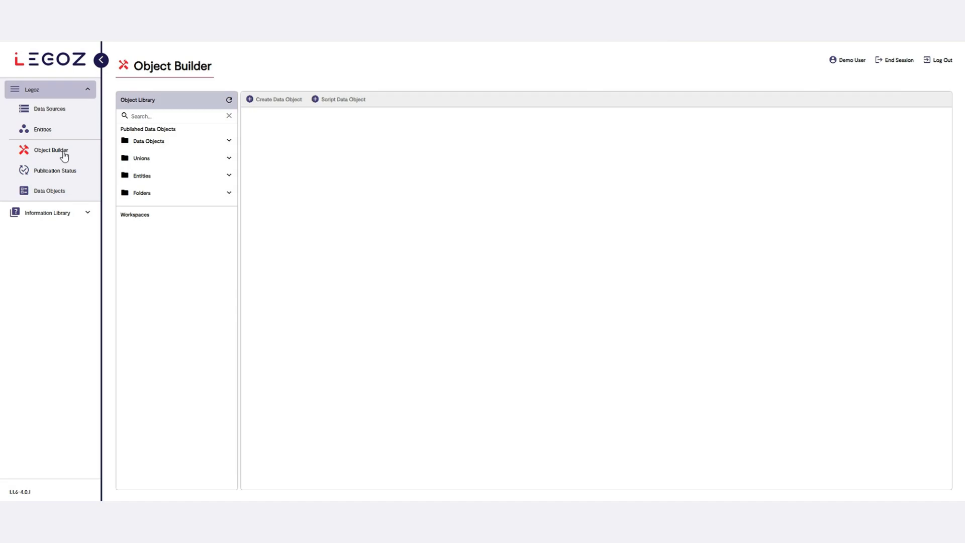
pyautogui.click(228, 142)
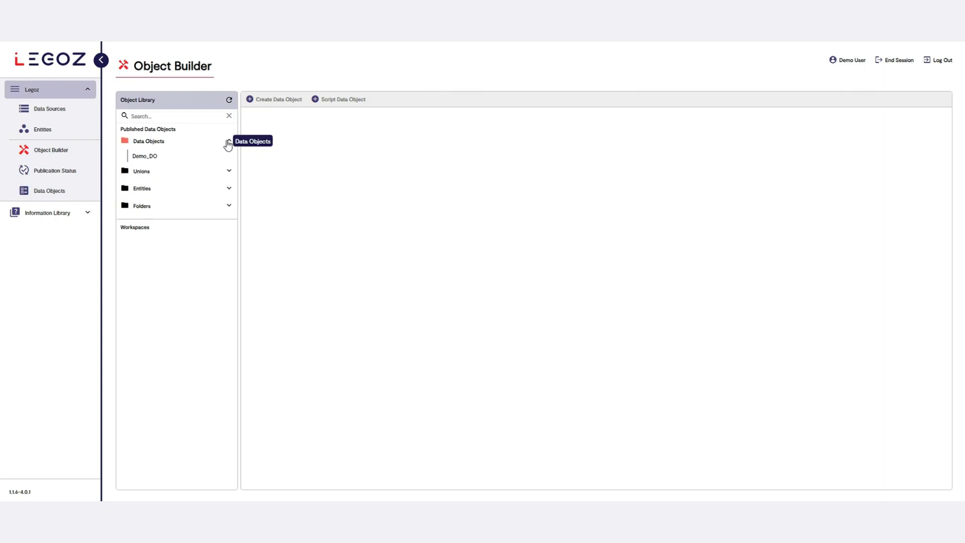
pyautogui.moveTo(215, 155)
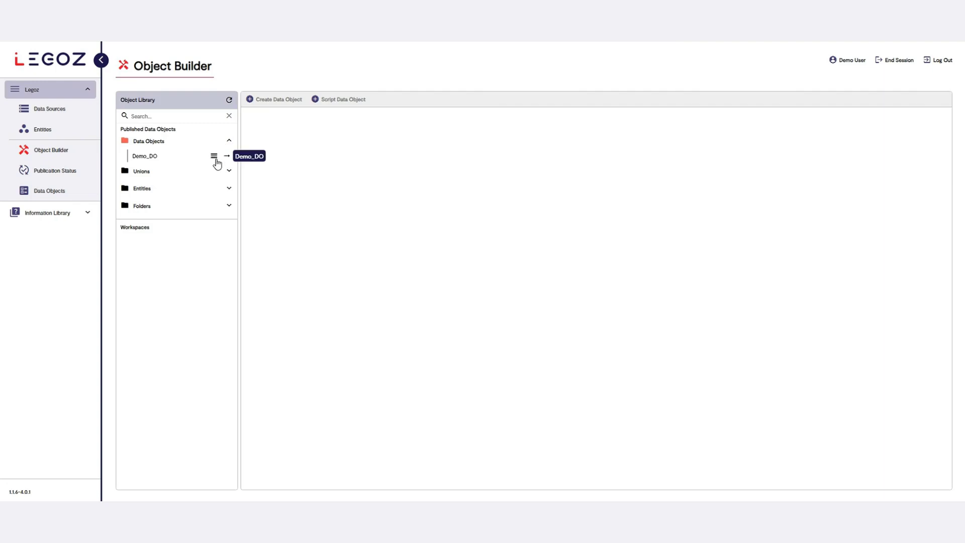
pyautogui.click(214, 157)
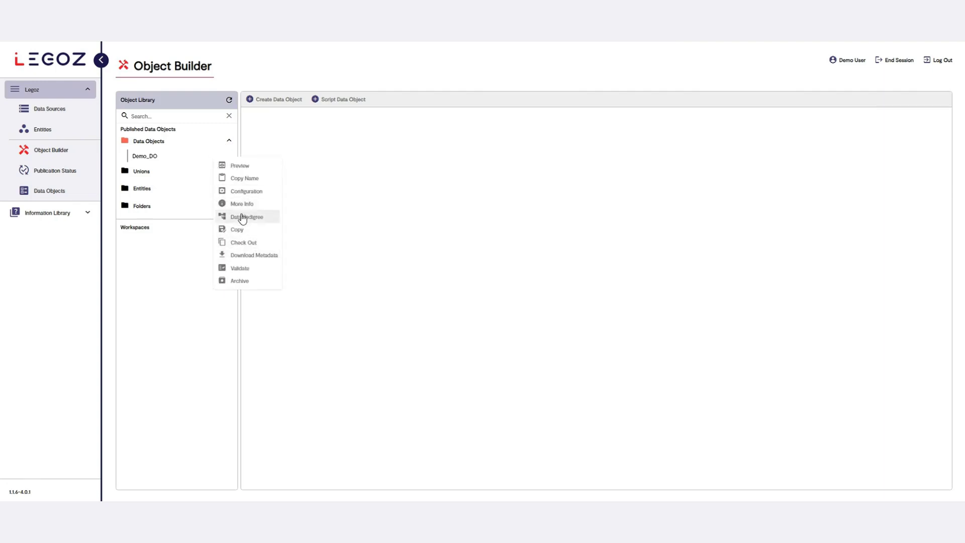
pyautogui.click(247, 169)
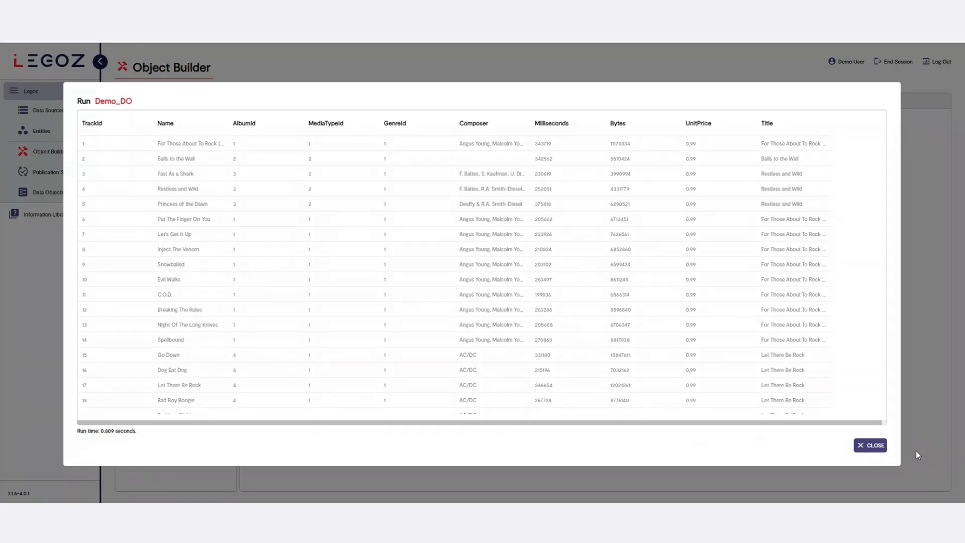
pyautogui.click(874, 445)
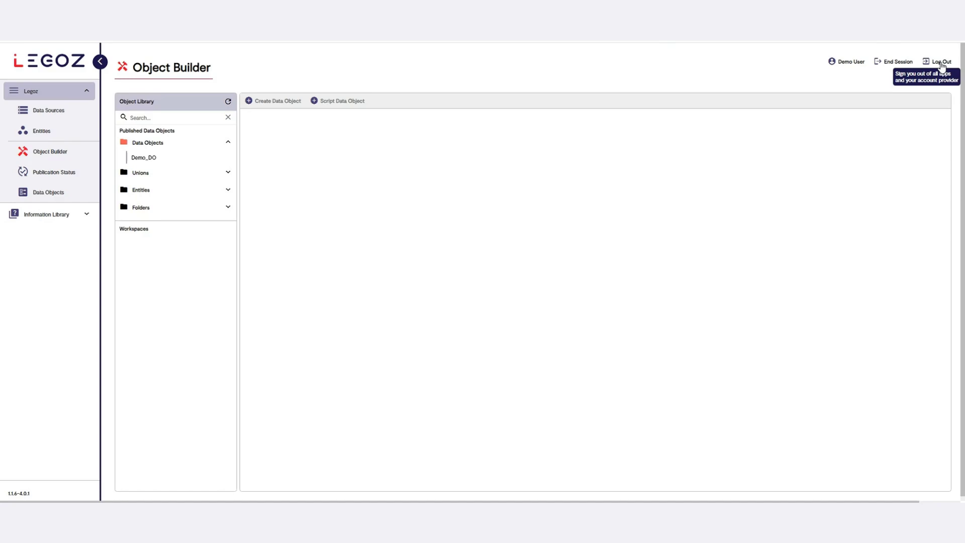
# Log out of the demo user account and sign in to Legoz as the superuser with that account's e-mail and password
pyautogui.click(940, 62)
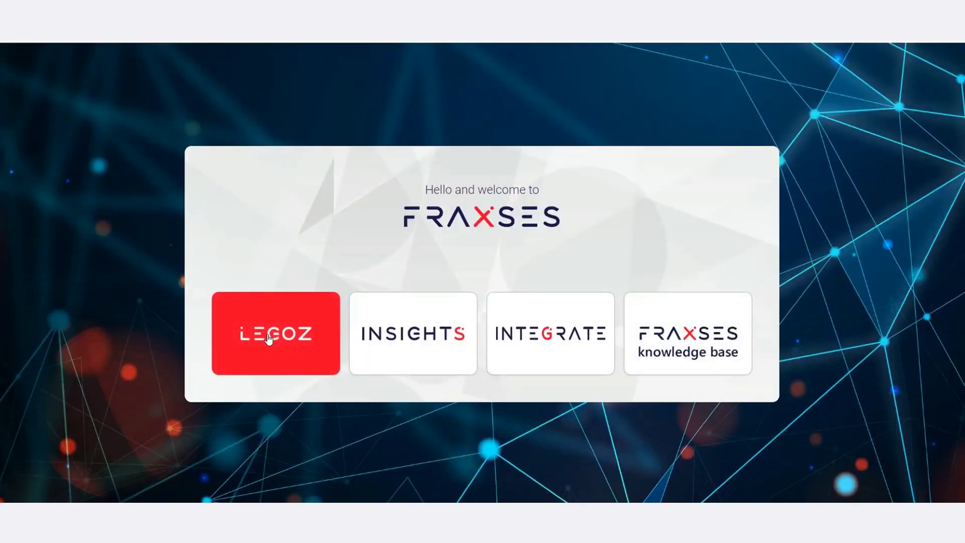
pyautogui.click(269, 338)
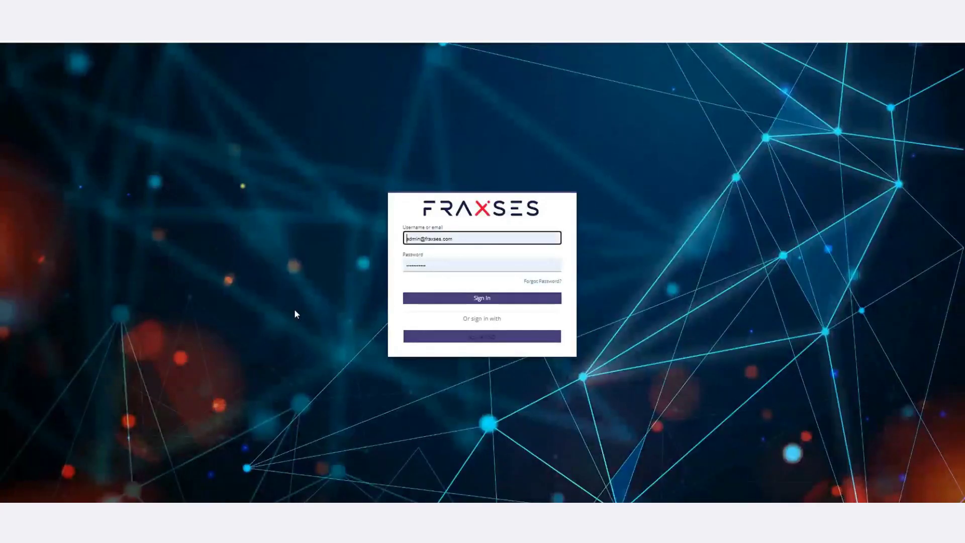
pyautogui.hotkey('ctrl', 'v')
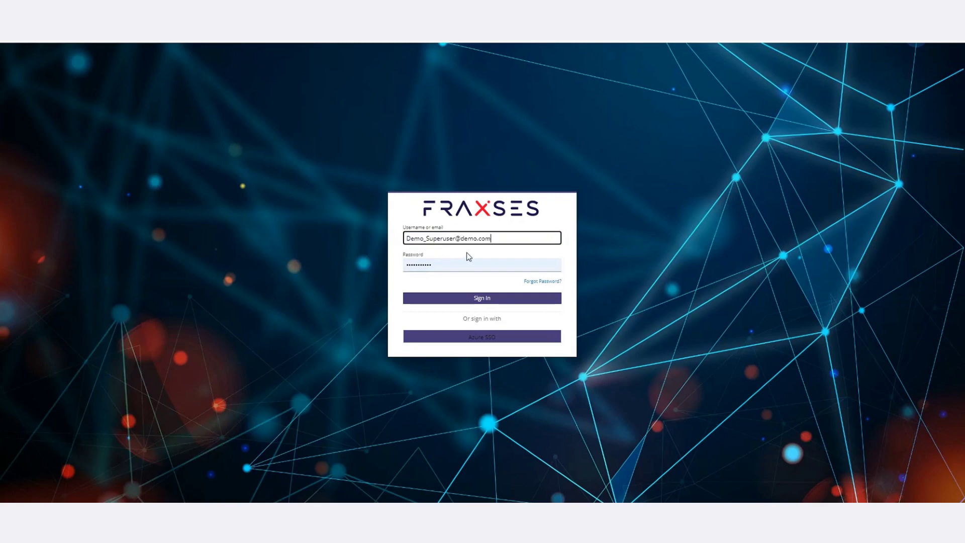
pyautogui.press('Tab')
pyautogui.write('••••••')
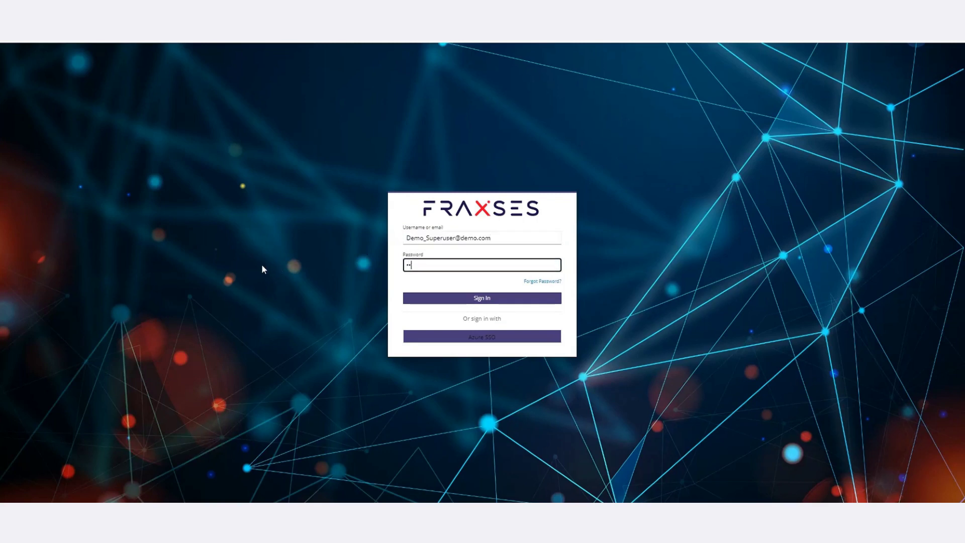
pyautogui.write('••')
pyautogui.press('Return')
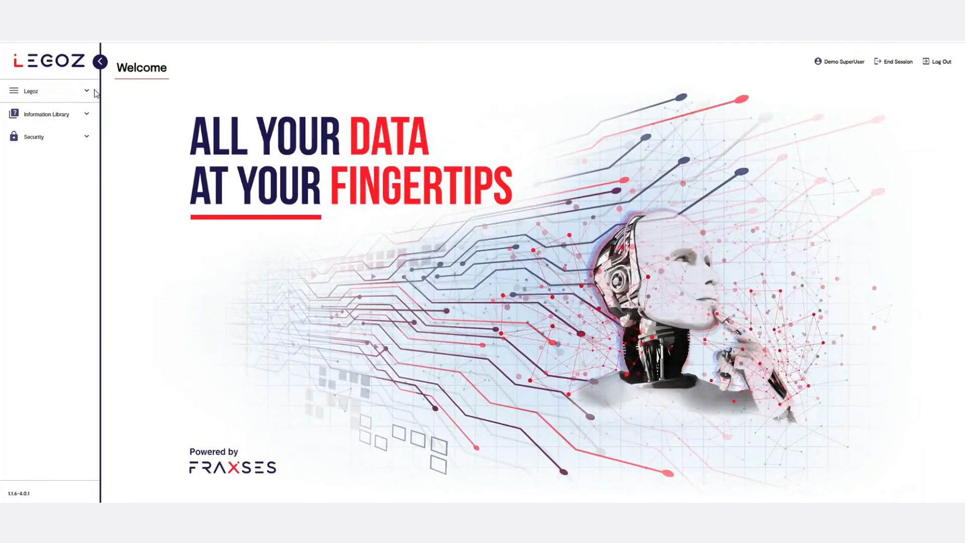
# Examine the Legoz, Information Library and Security options offered to the superuser and the accessible data sources
pyautogui.click(87, 92)
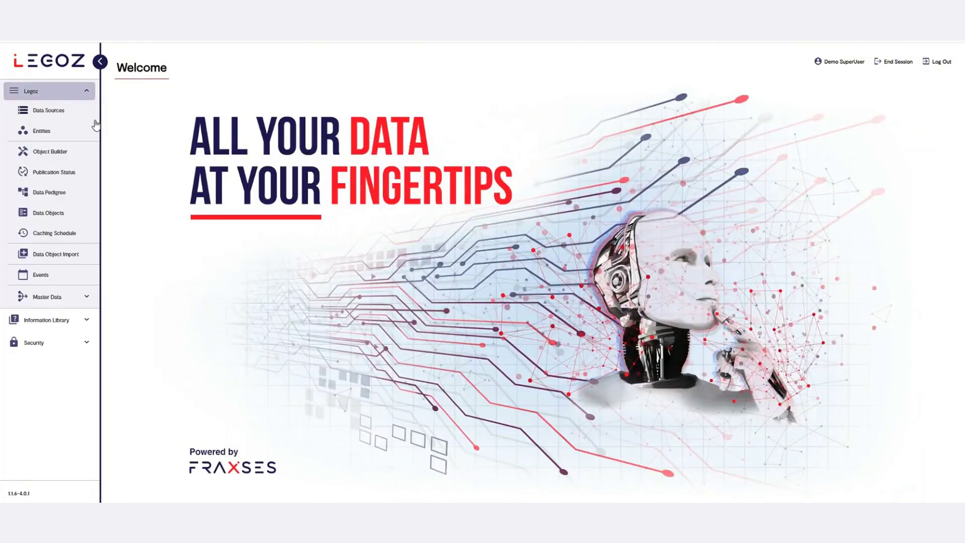
pyautogui.click(87, 320)
pyautogui.click(87, 381)
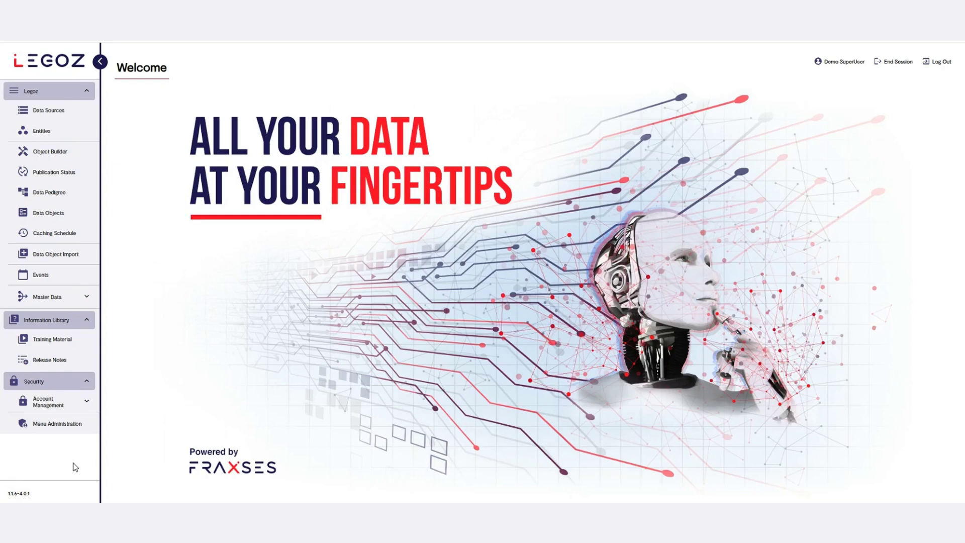
pyautogui.click(54, 110)
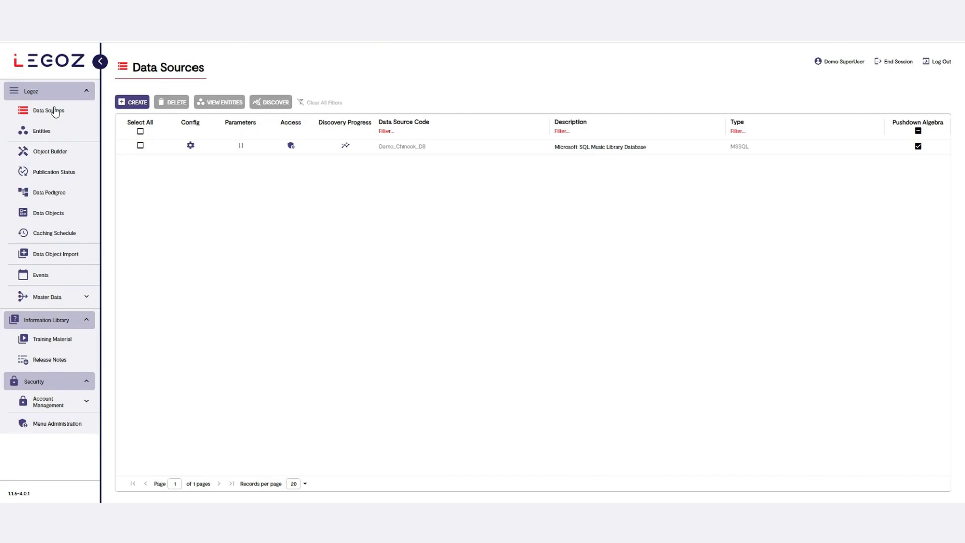
# Find the pending Demo_org_Demo_Developer_Demo_DO object under Demo_org - Super User Role in Object Builder and open its publish request for review
pyautogui.click(53, 157)
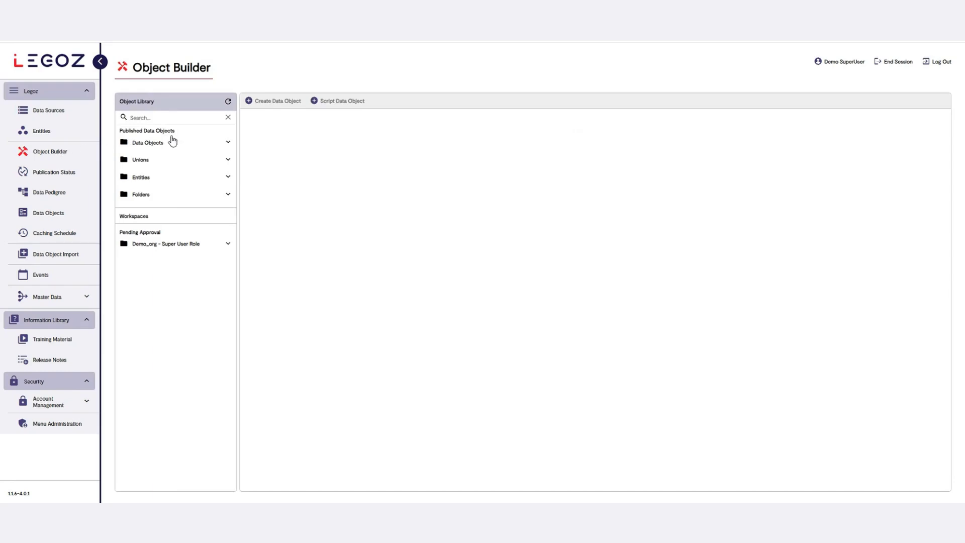
pyautogui.click(228, 144)
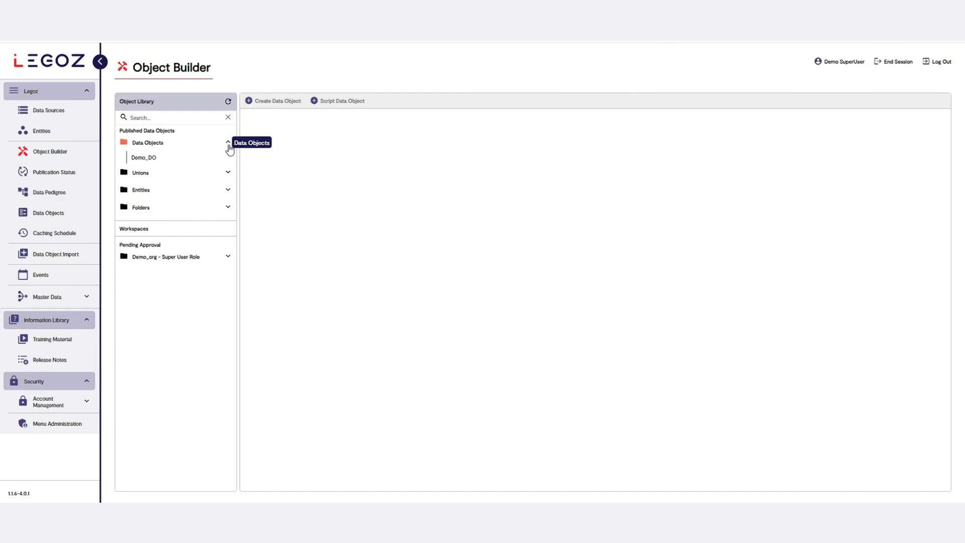
pyautogui.click(227, 259)
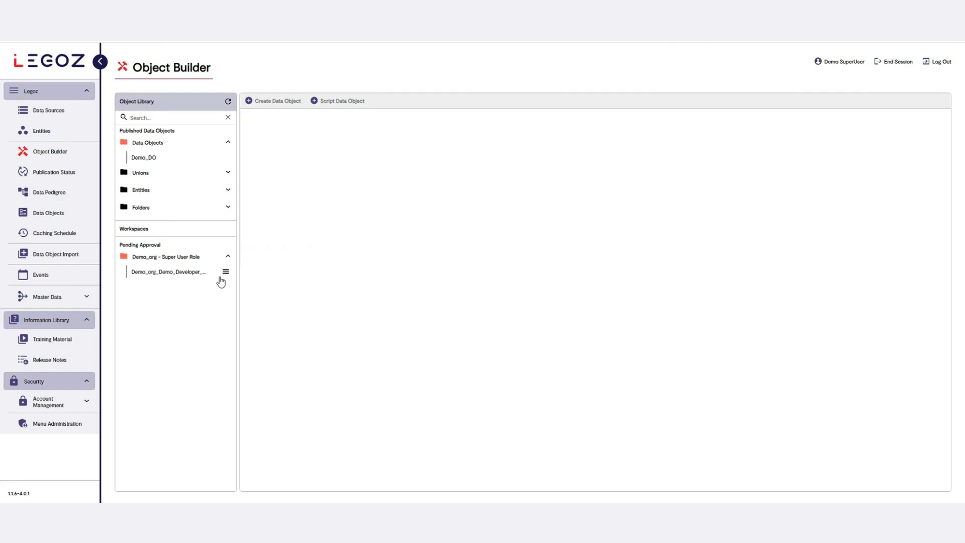
pyautogui.click(226, 274)
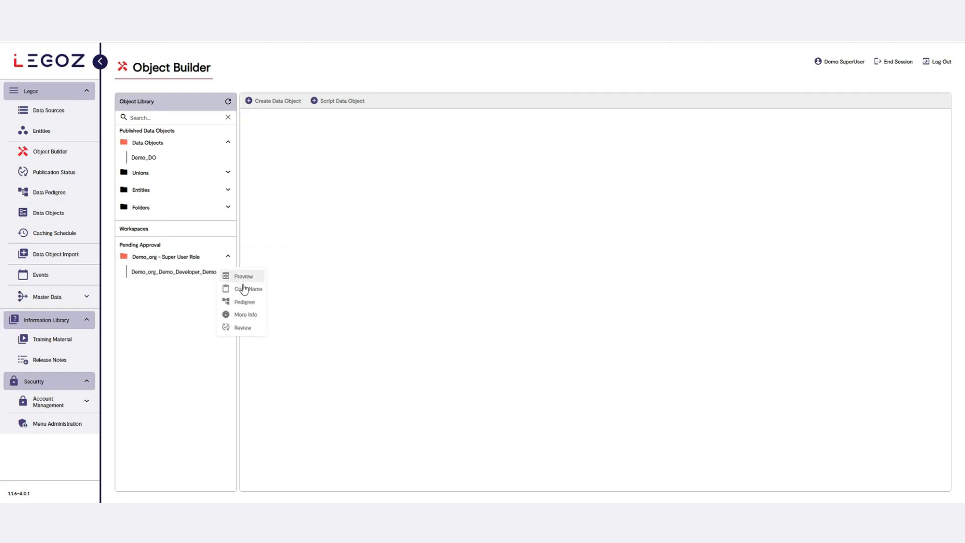
pyautogui.click(243, 328)
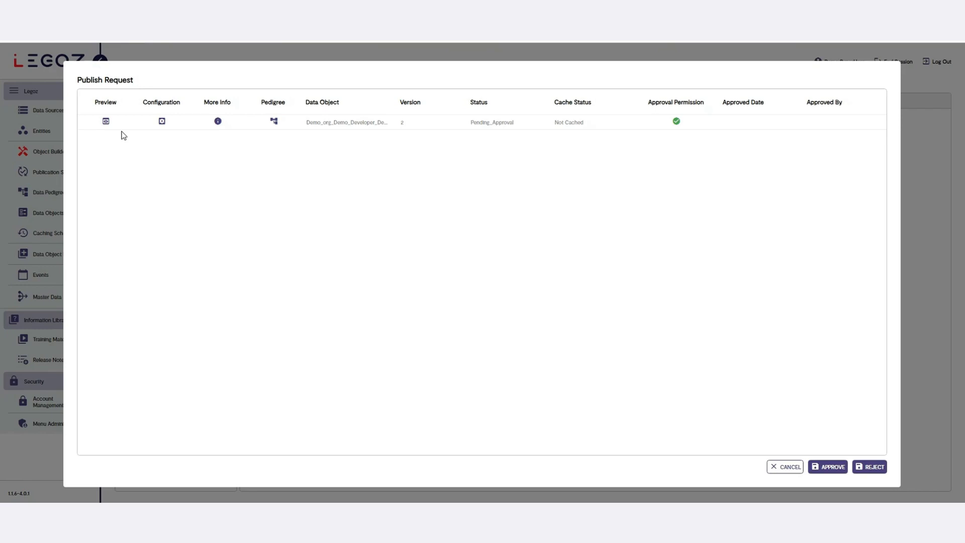
# Compare the overview, fields and filter of the published version 1 with those of the pending version 2 of the data object
pyautogui.click(217, 122)
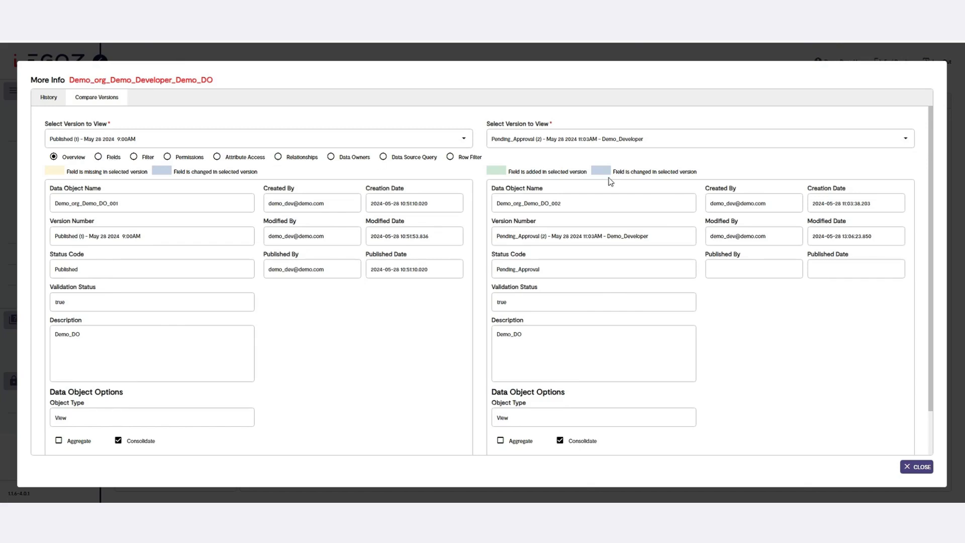
pyautogui.click(98, 157)
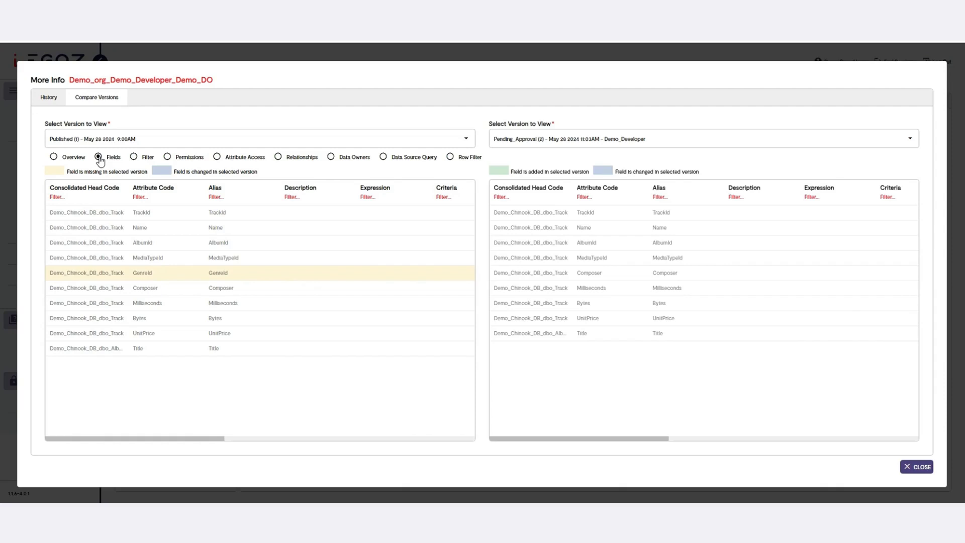
pyautogui.click(139, 158)
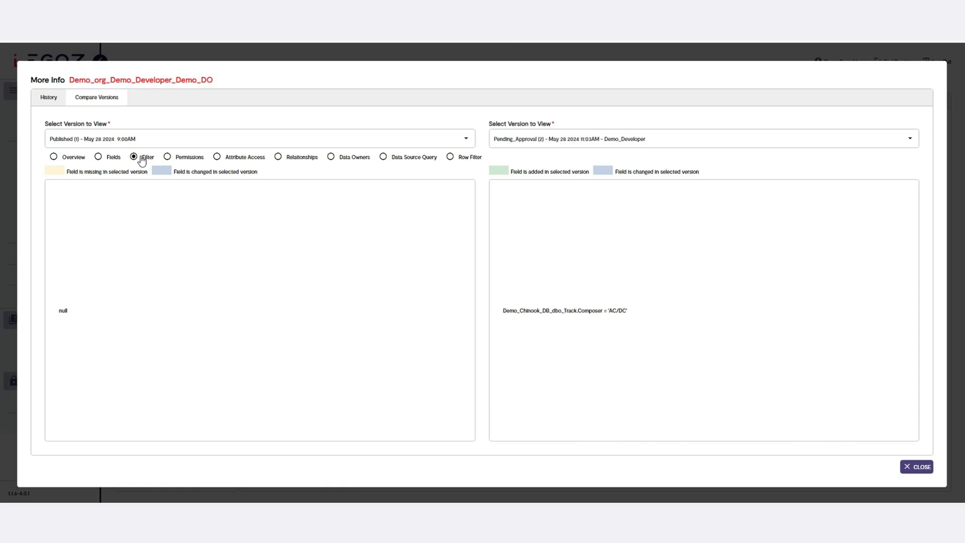
pyautogui.click(916, 466)
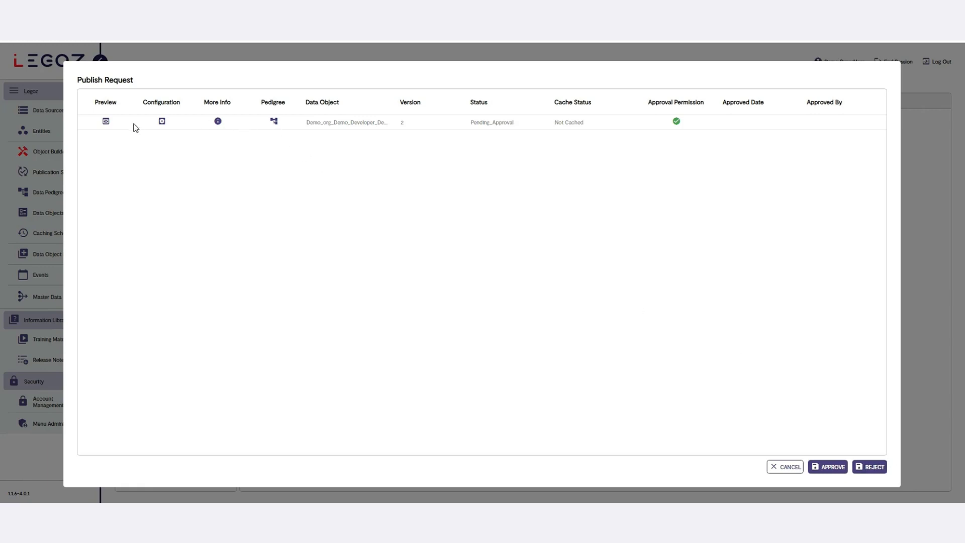
# Preview the data of the pending version 2 and approve its publish request
pyautogui.click(105, 122)
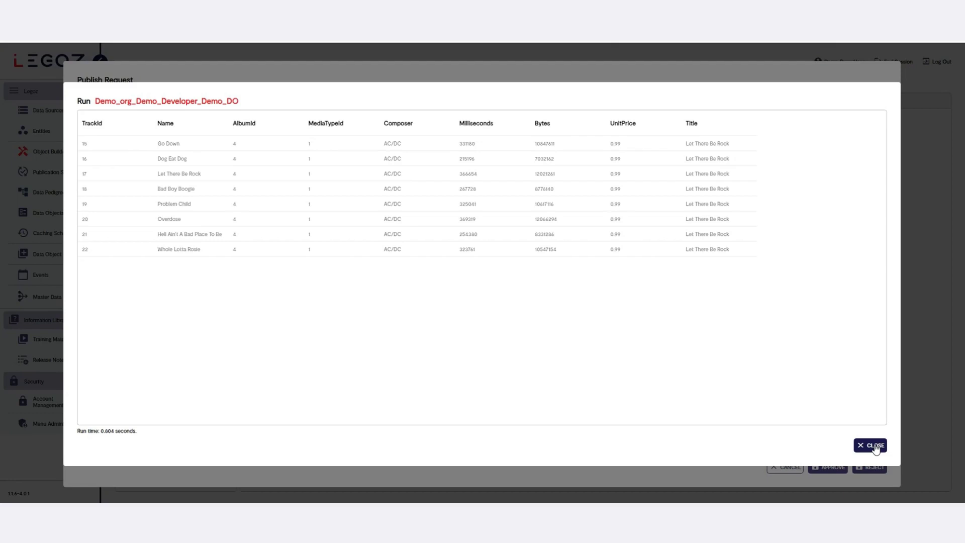
pyautogui.click(874, 445)
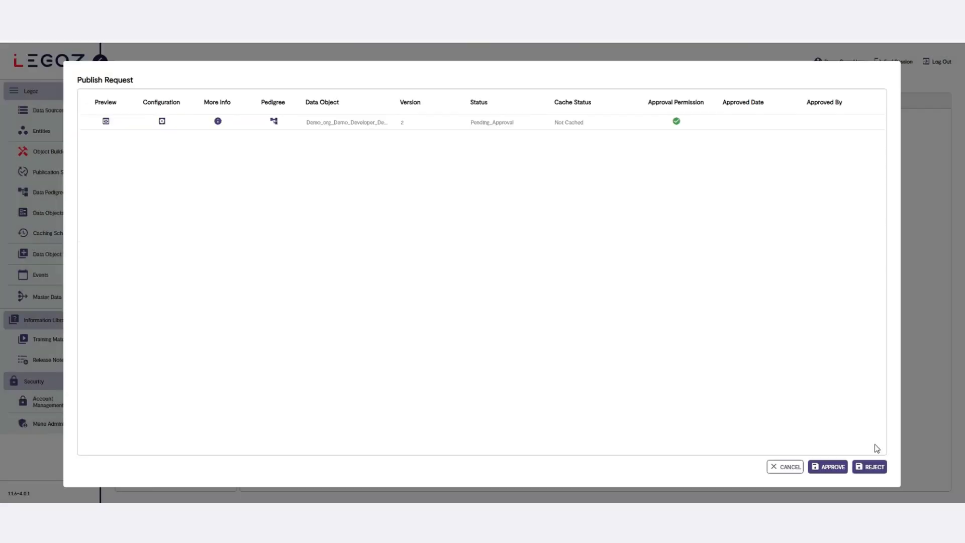
pyautogui.click(830, 468)
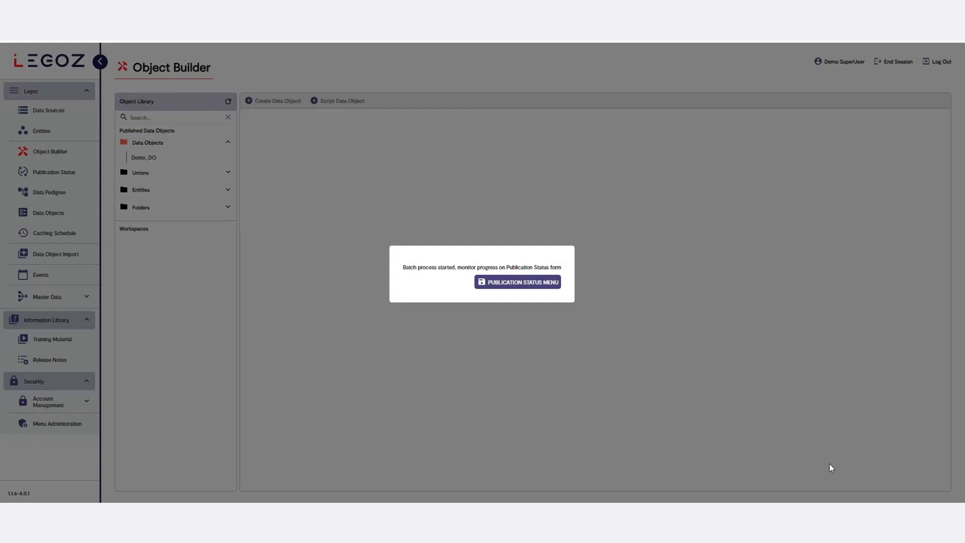
# Check the publication status of the approved Demo_org_Demo_DO_002 request and preview the published Demo_DO data object in Object Builder
pyautogui.click(512, 282)
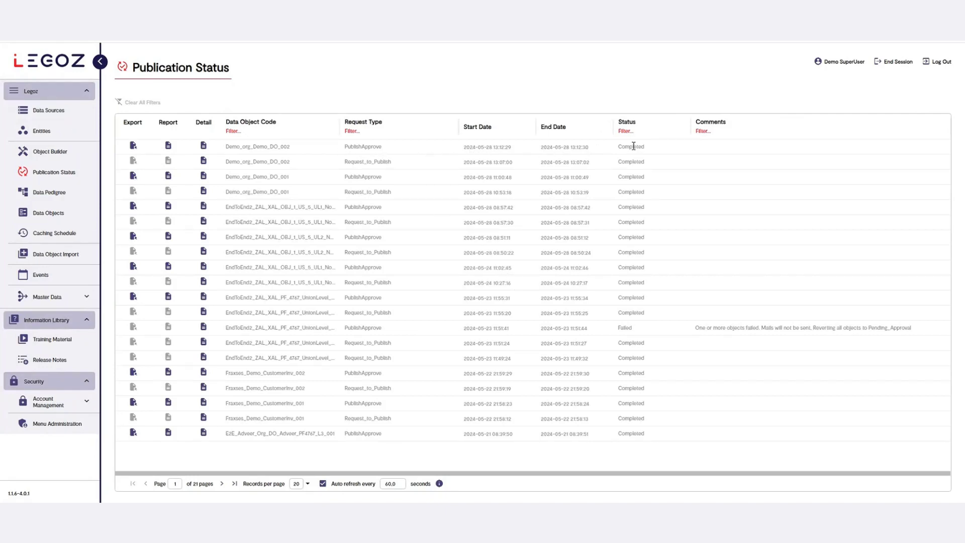
pyautogui.click(48, 156)
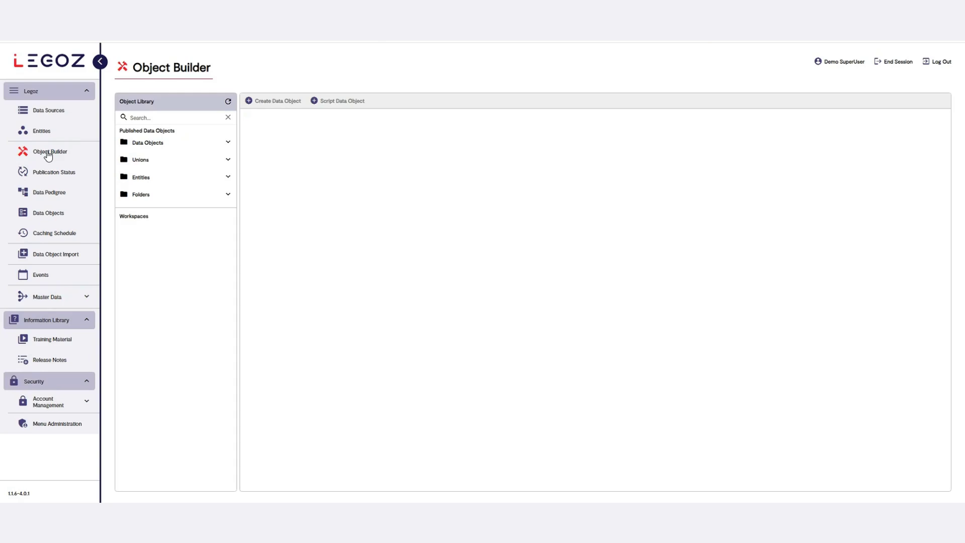
pyautogui.click(215, 147)
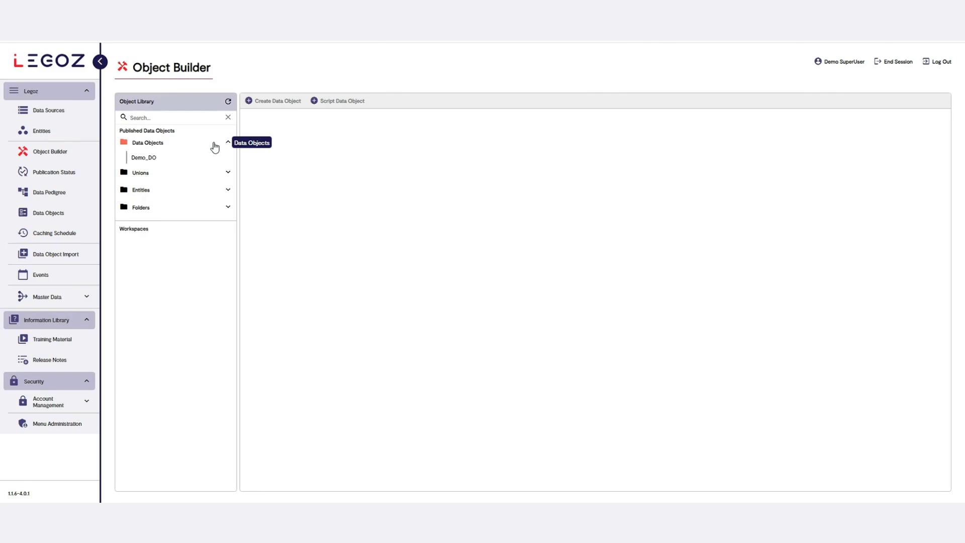
pyautogui.moveTo(212, 159)
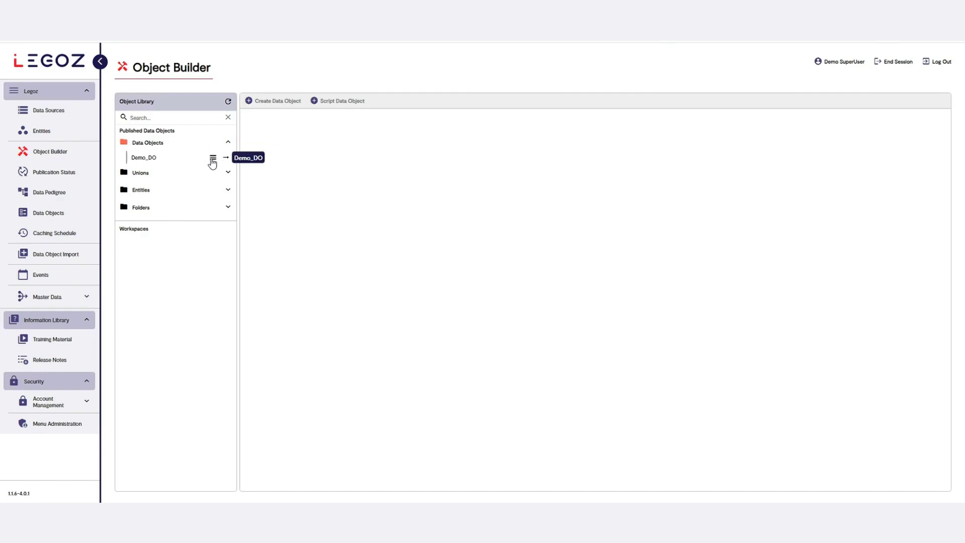
pyautogui.click(212, 160)
pyautogui.click(240, 167)
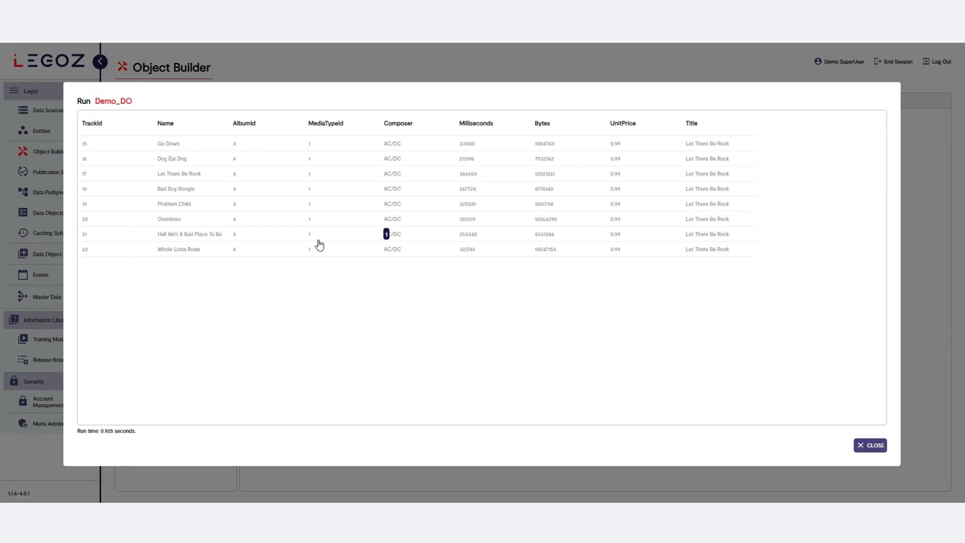
pyautogui.click(860, 445)
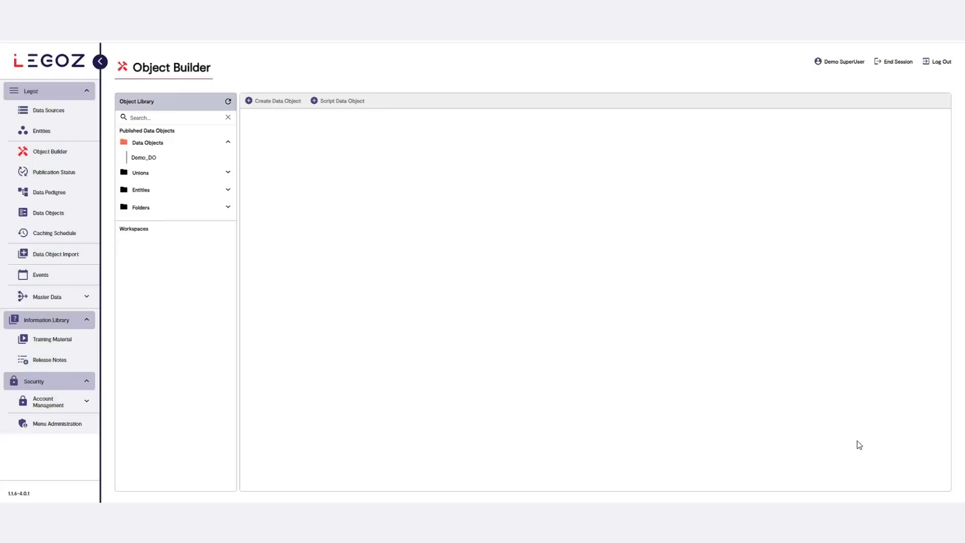